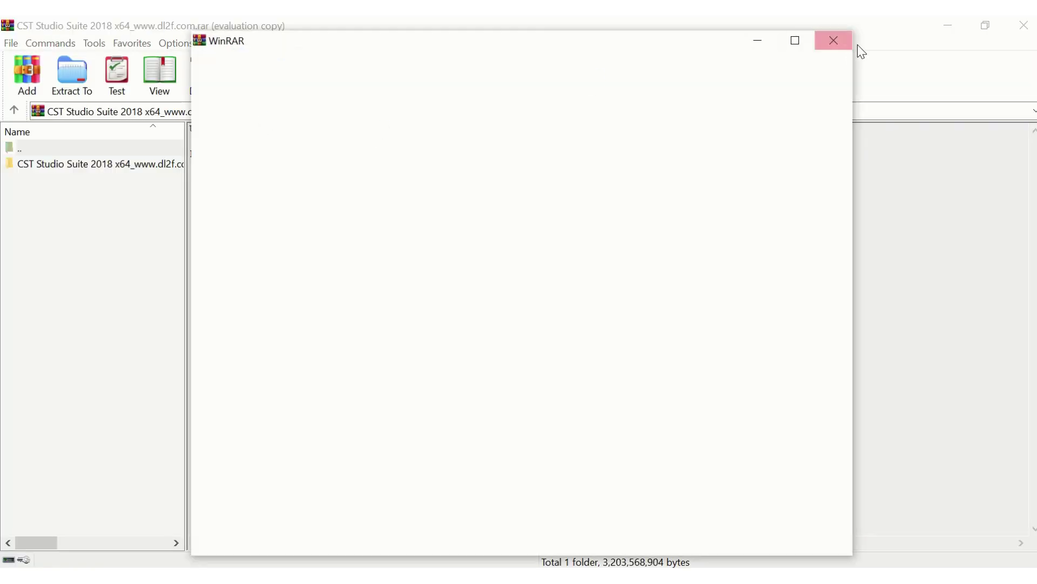
Dismiss the WinRAR trial reminder and extract the archive to the default destination
left_click(833, 40)
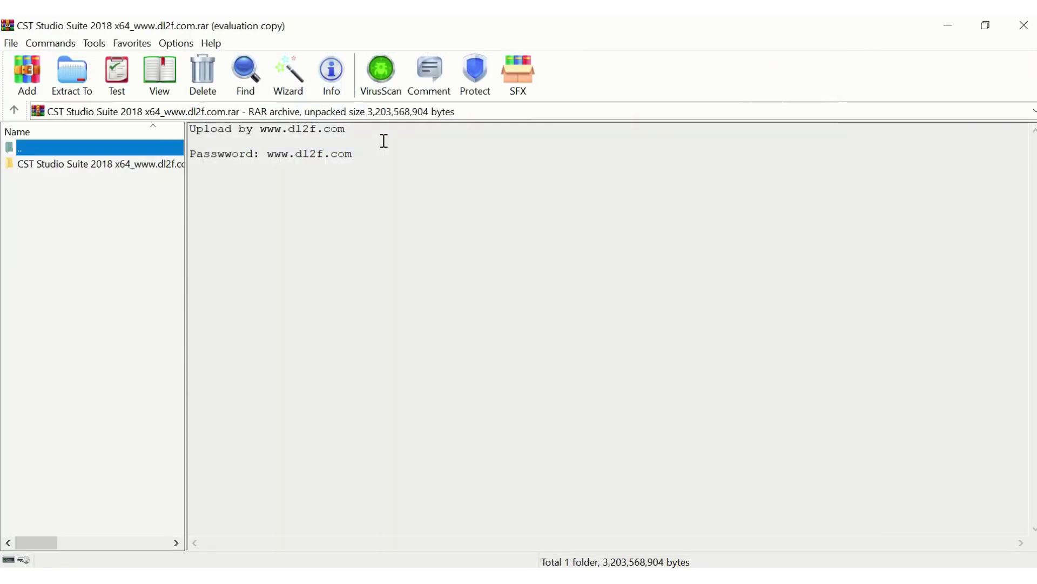
left_click(76, 95)
left_click(569, 478)
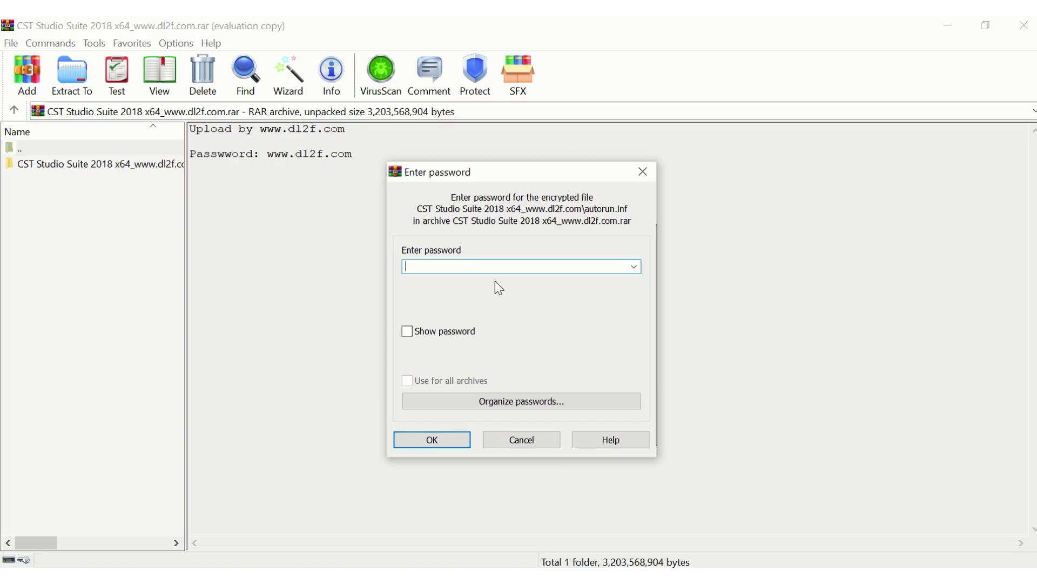
Enter the archive password shown in the archive comment and start extracting
type("www")
key("BackSpace")
key("BackSpace")
key("BackSpace")
key("BackSpace")
key("BackSpace")
left_click(318, 153)
type("www")
left_click(432, 439)
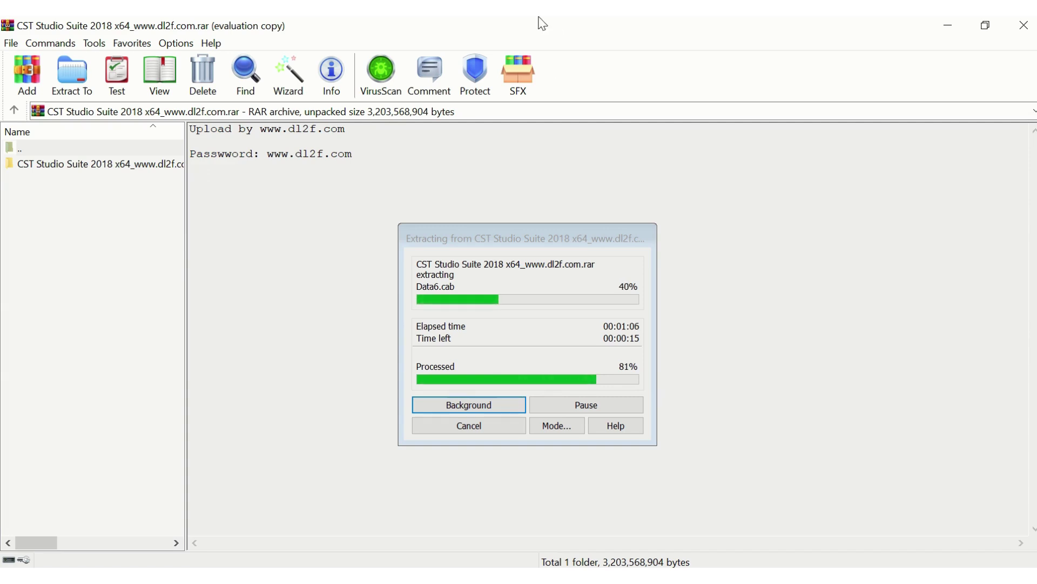
Wait for the extraction progress window to reach 100% and close
mouse_move(453, 41)
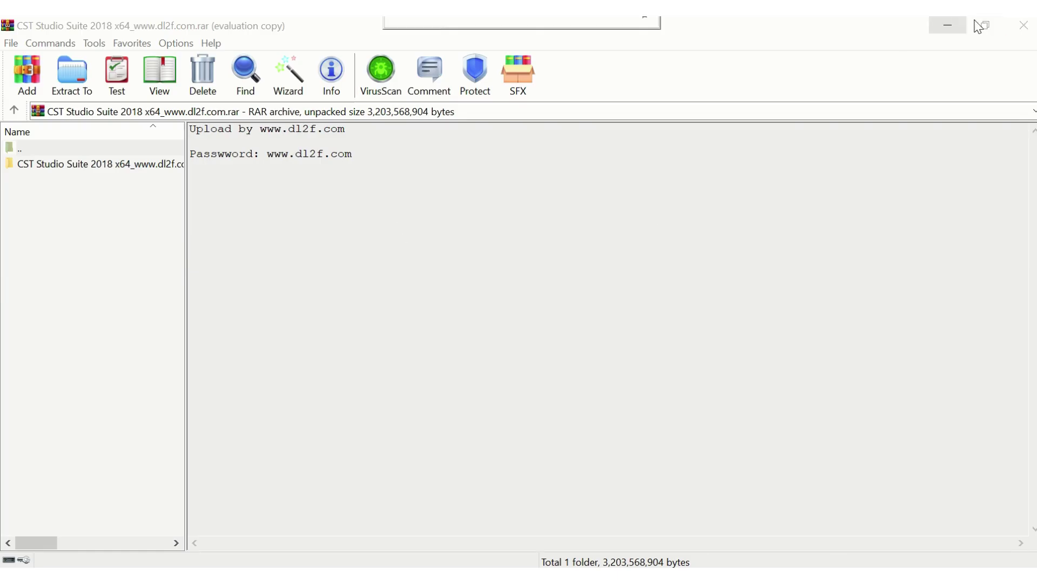
Close WinRAR and browse into the extracted CST Studio Suite 2018 folder, checking the crack folder
left_click(1024, 25)
double_click(189, 119)
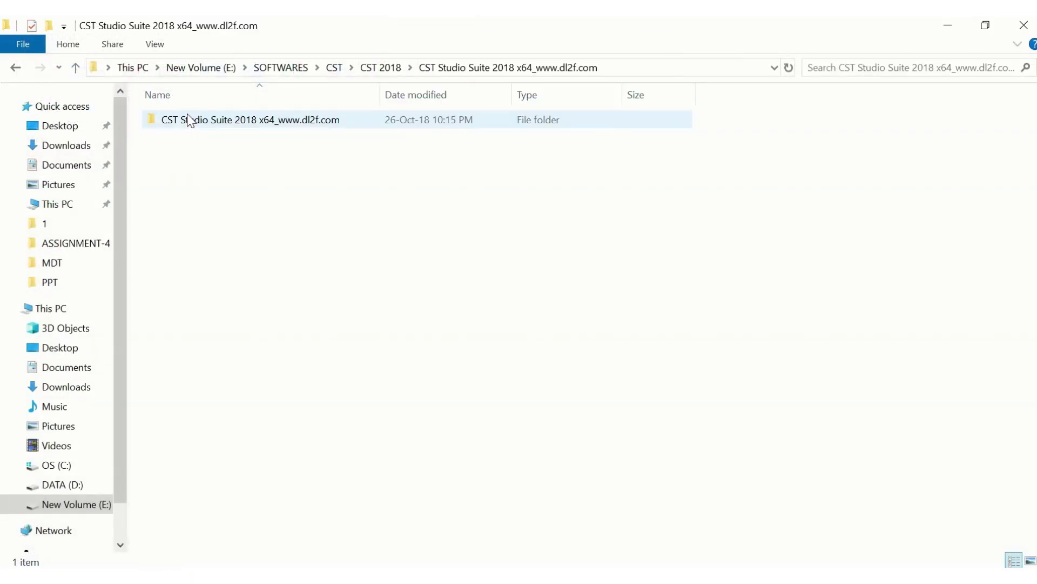
double_click(189, 118)
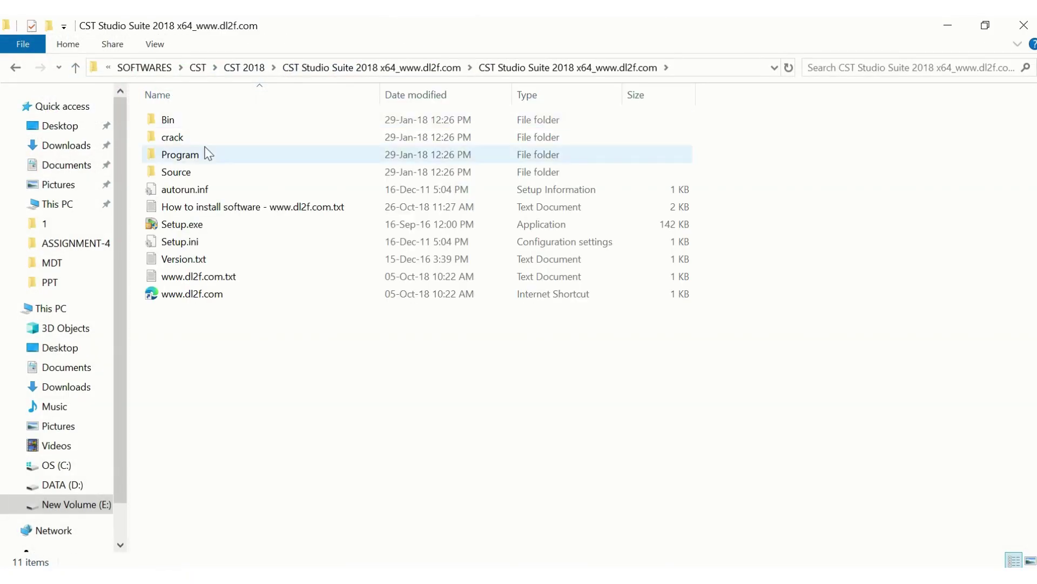
double_click(211, 138)
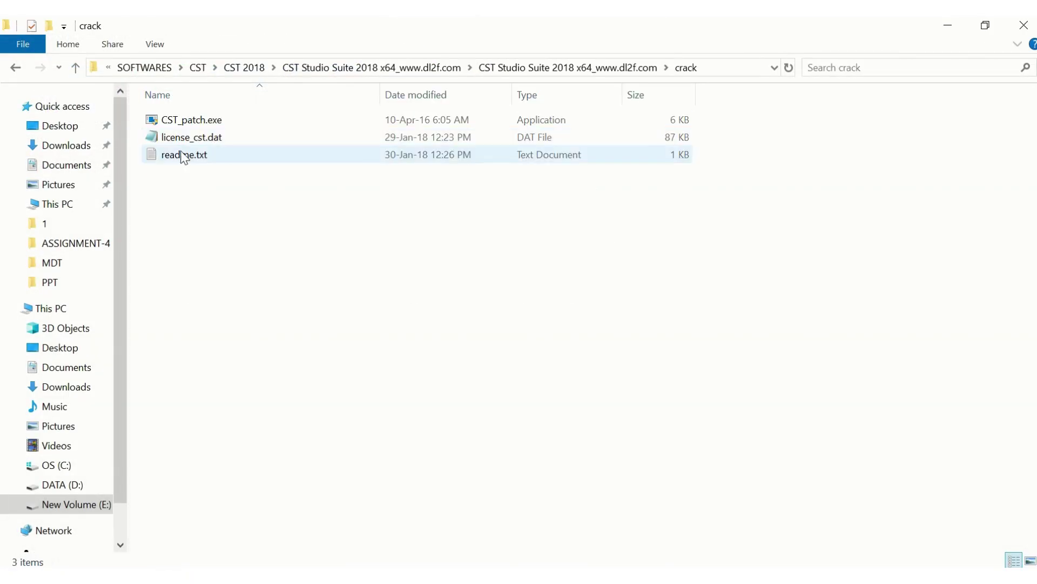
left_click(15, 68)
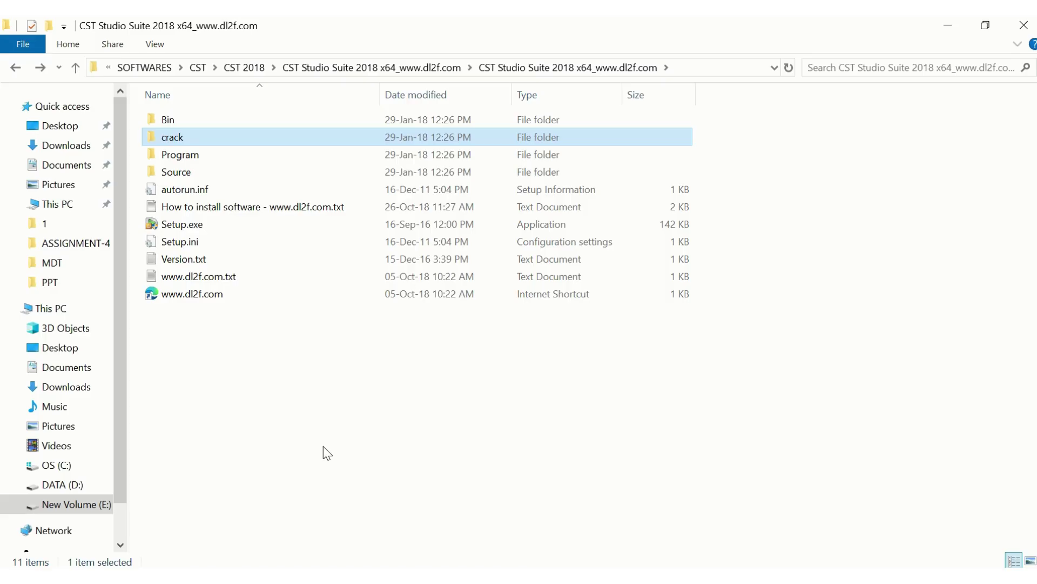
Uninstall CST STUDIO SUITE 2018 from Control Panel's installed programs, then close that window
key("super")
type("control")
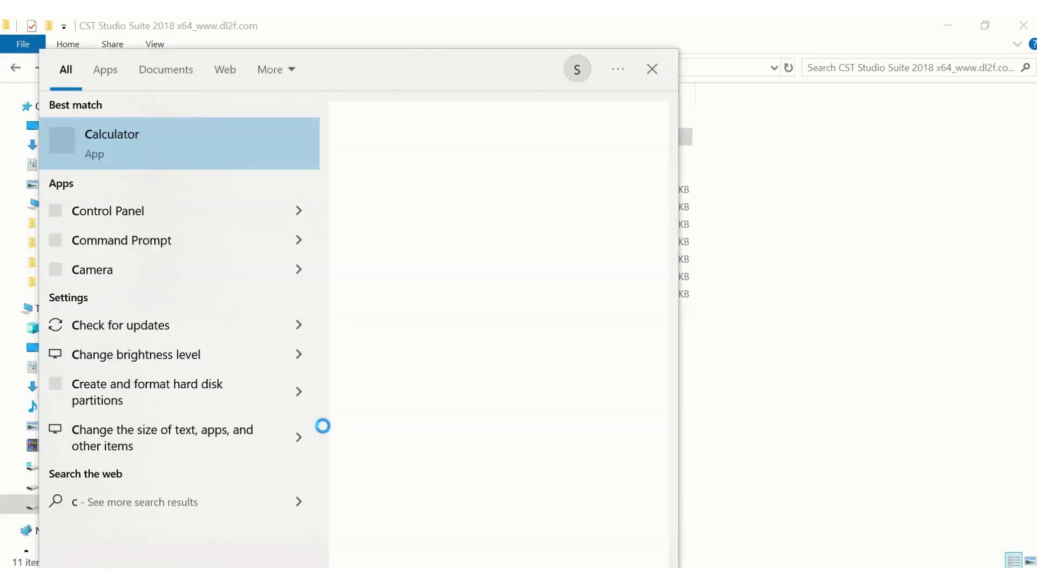
key("Return")
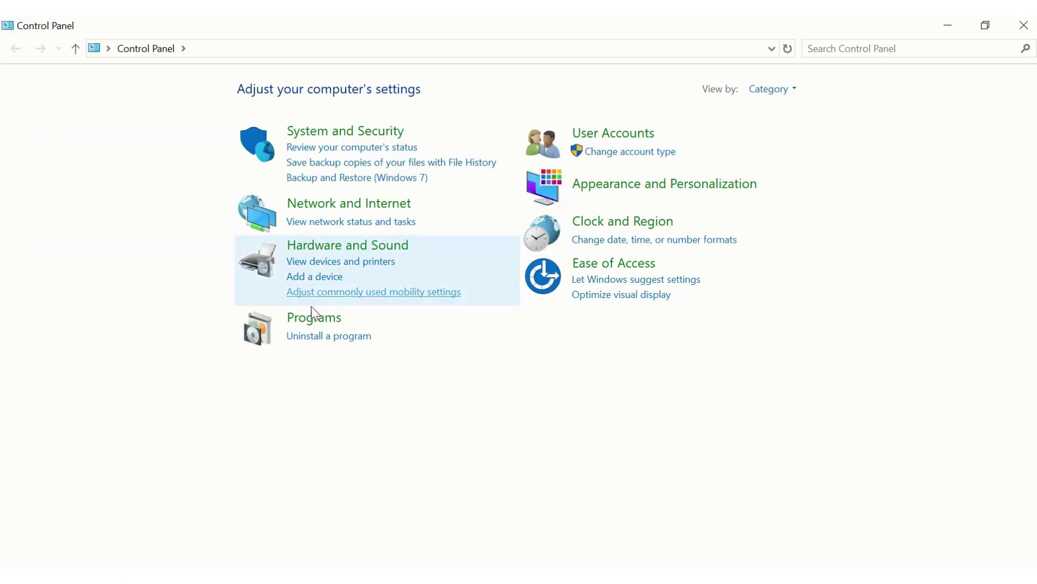
left_click(318, 342)
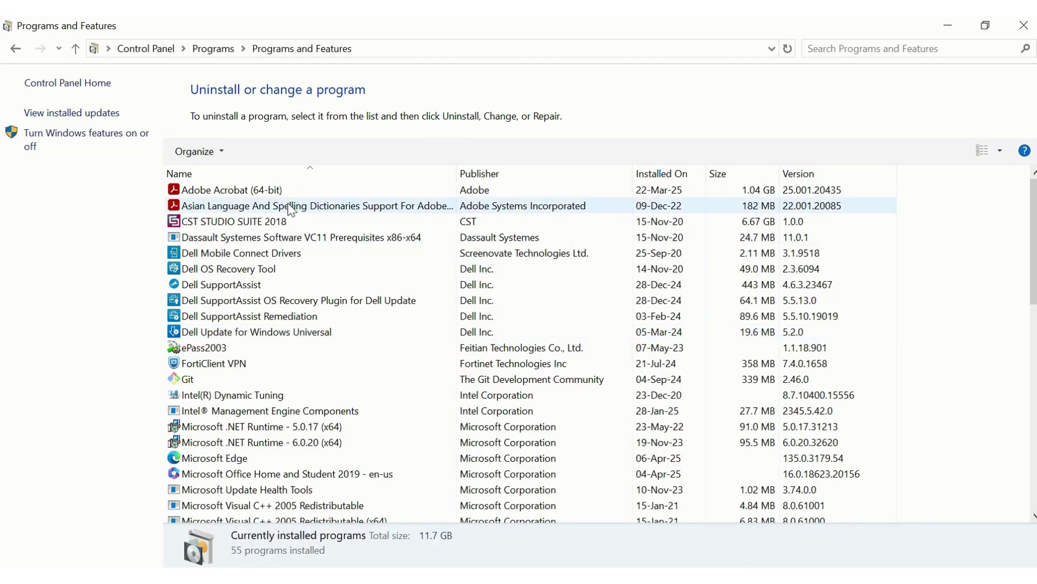
left_click(258, 222)
left_click(255, 150)
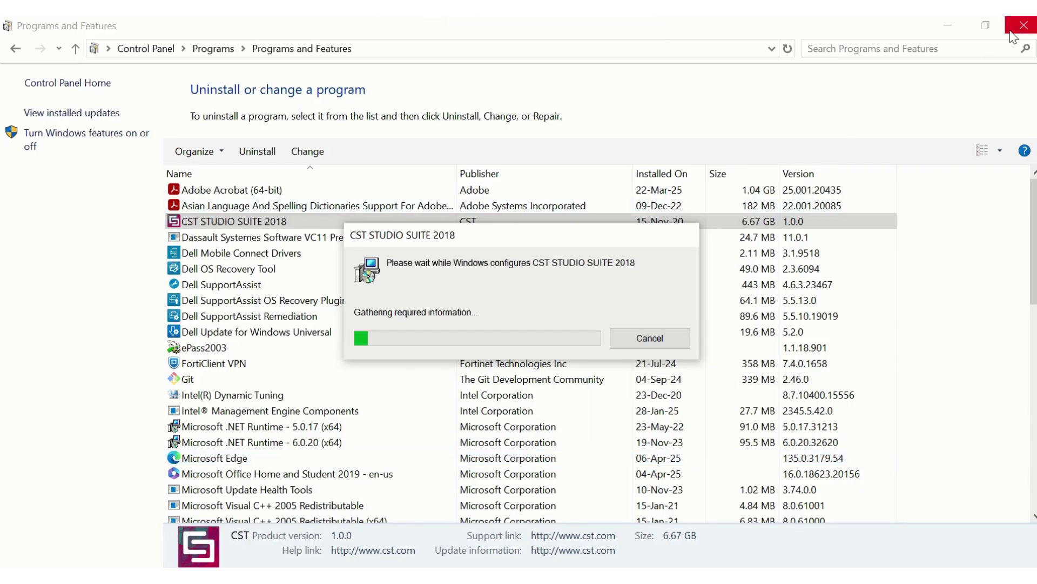
left_click(948, 32)
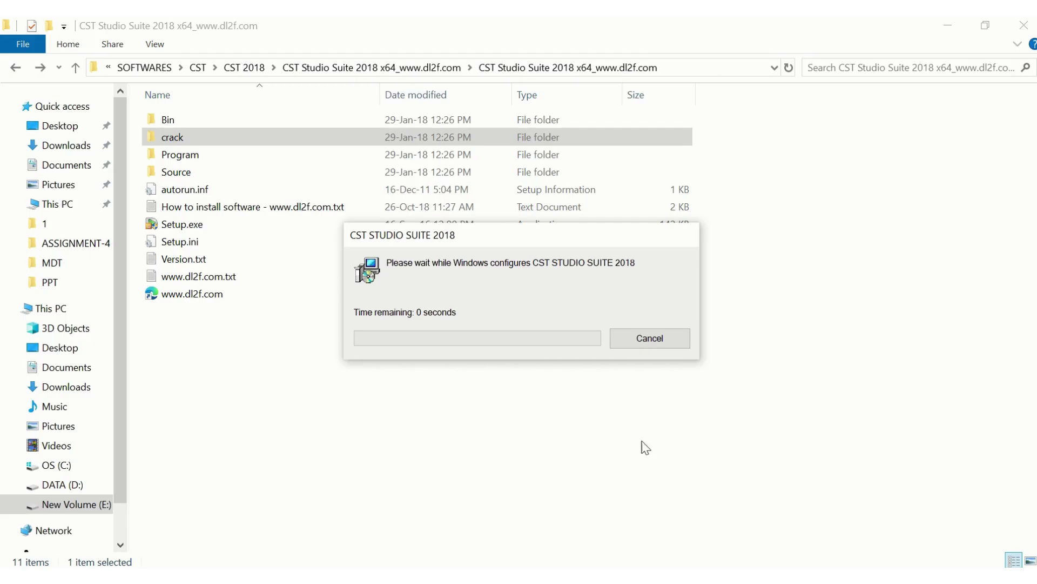
Wait for the old CST STUDIO SUITE 2018 removal to finish and the setup launcher to appear
mouse_move(567, 11)
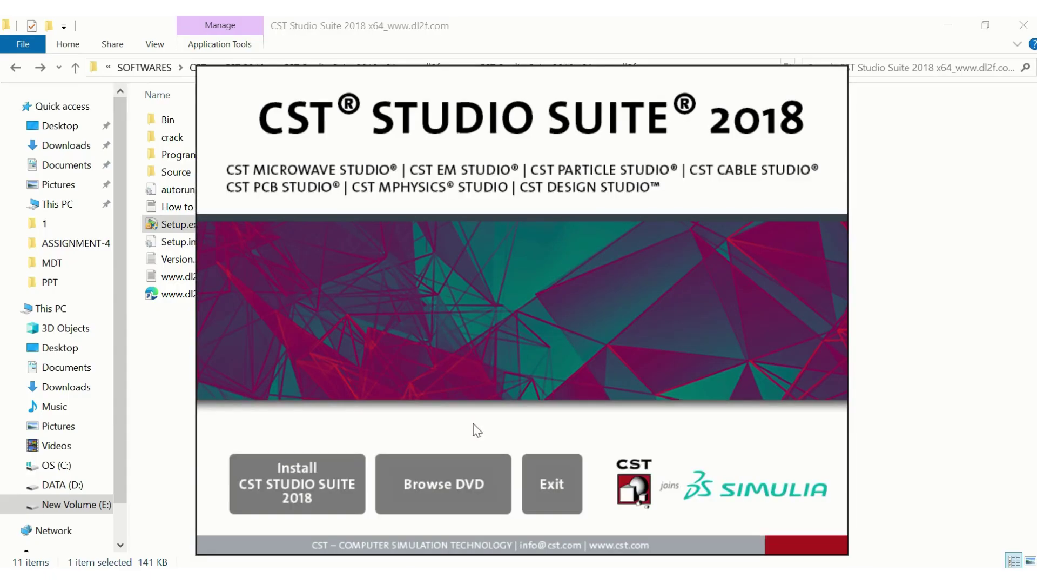
Launch the CST STUDIO SUITE 2018 installation and disconnect from the Wi-Fi network
left_click(289, 476)
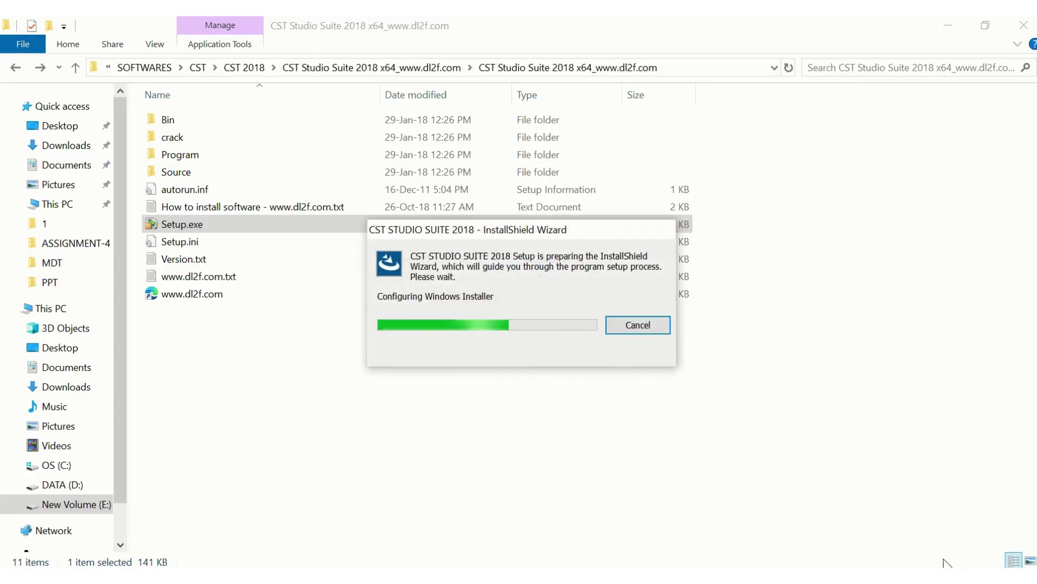
left_click(906, 540)
left_click(937, 198)
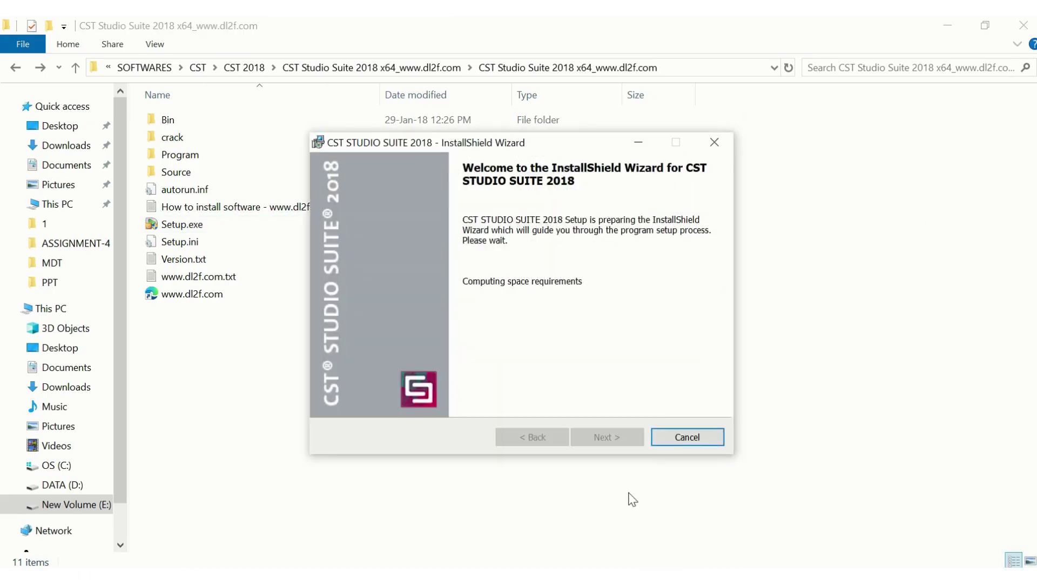
Accept the license, enter the customer name, keep the default folder and Typical setup, and install
left_click(615, 430)
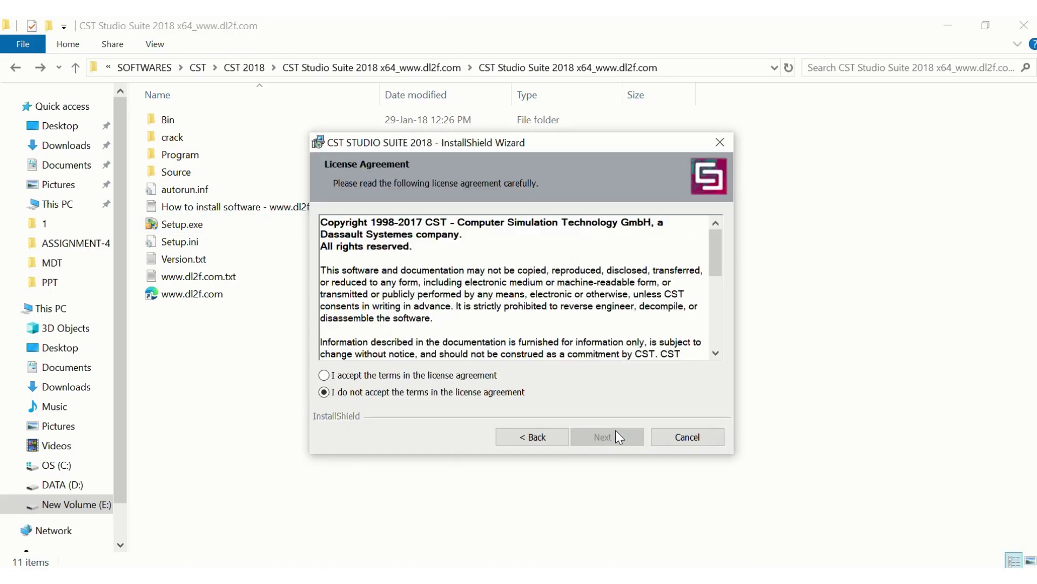
left_click(390, 377)
left_click(591, 437)
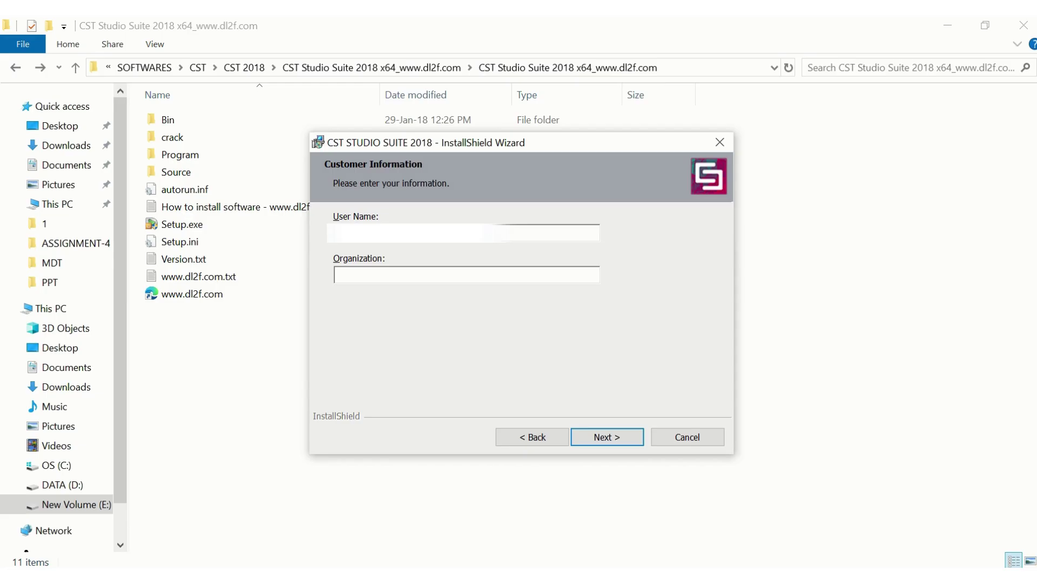
type("yourmentor207")
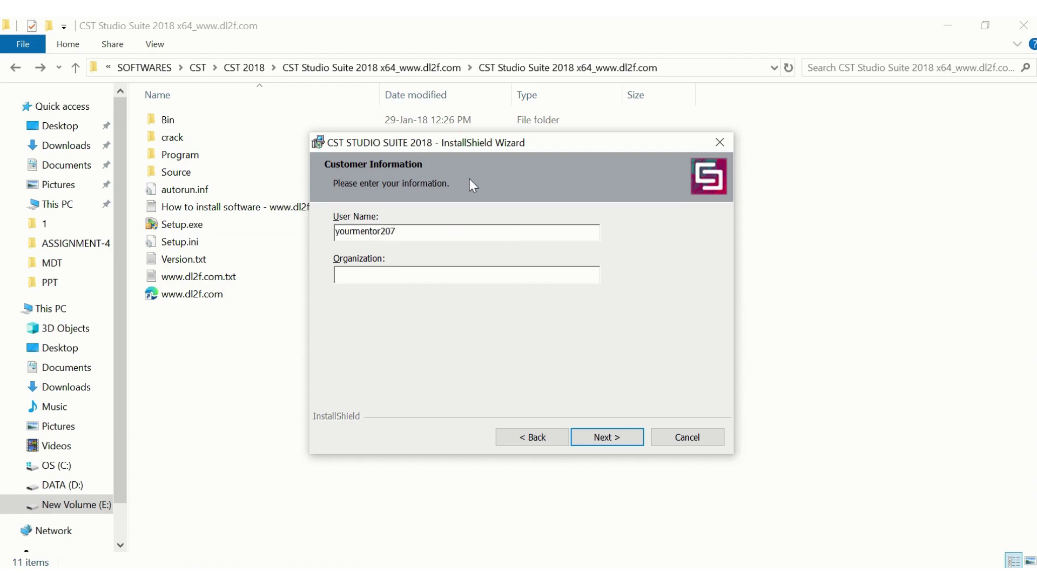
left_click(642, 439)
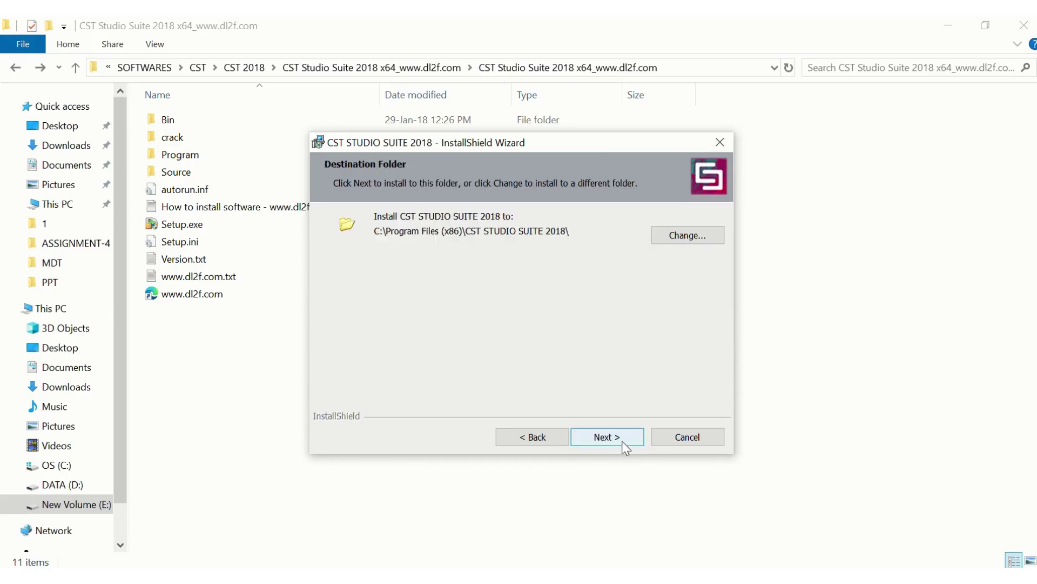
left_click(621, 441)
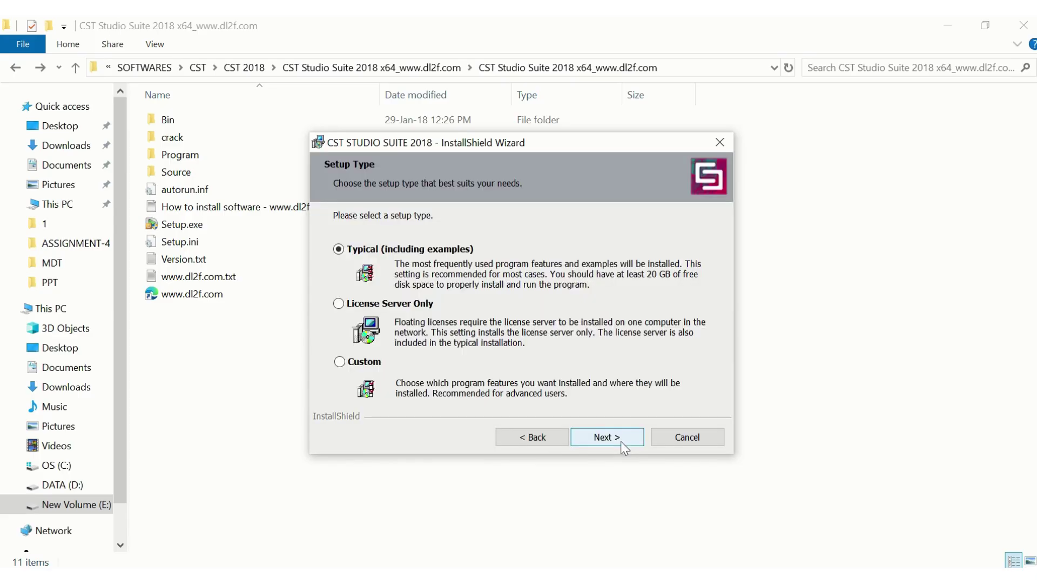
left_click(621, 441)
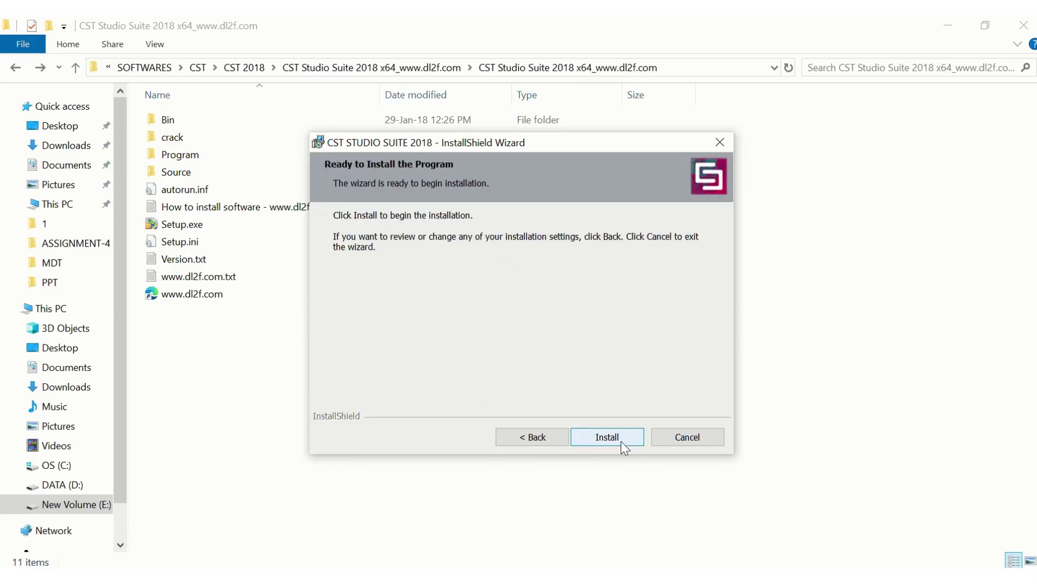
left_click(621, 441)
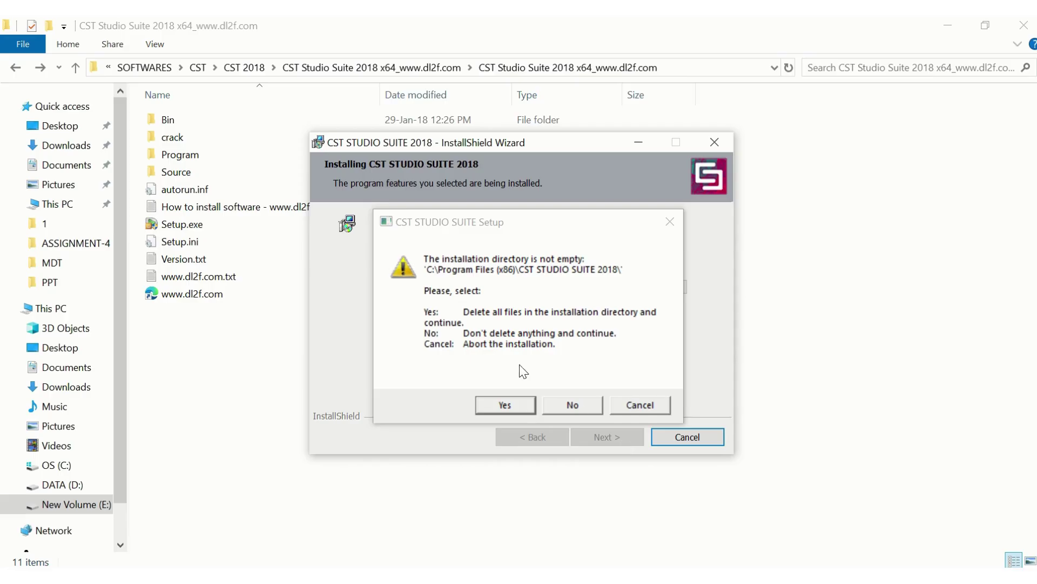
Allow installing over the non-empty folder, then finish setup with 'Launch CST STUDIO SUITE 2018' unchecked
left_click(502, 406)
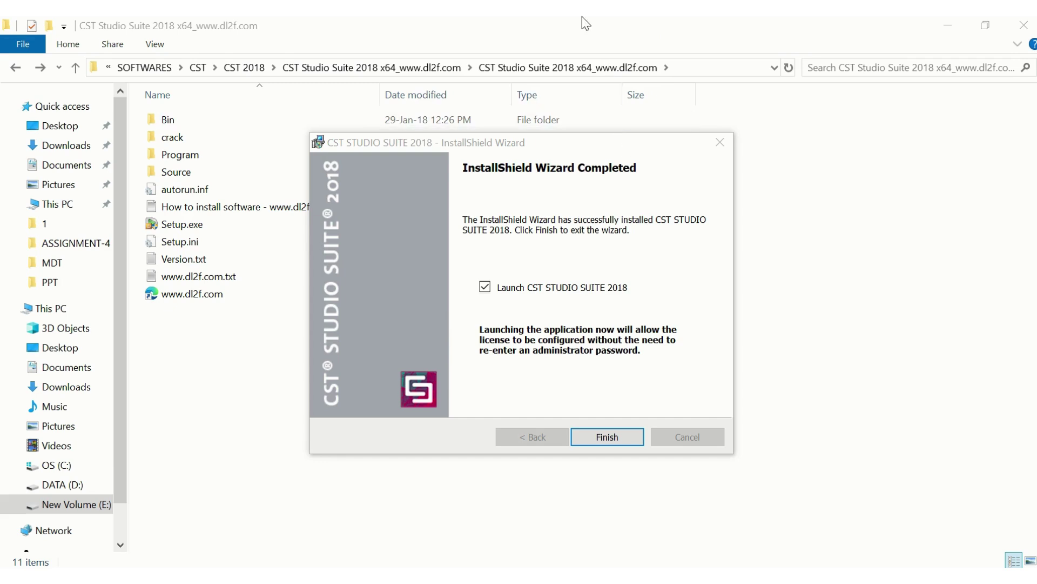
left_click(485, 287)
left_click(623, 435)
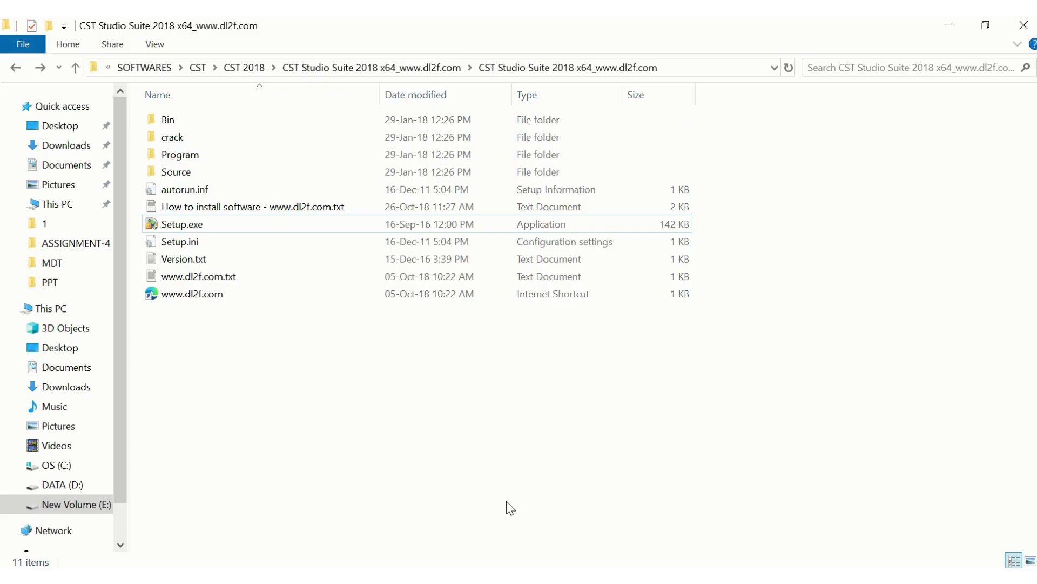
Find and select the device name USER on Settings' About page, then close Settings
key("super")
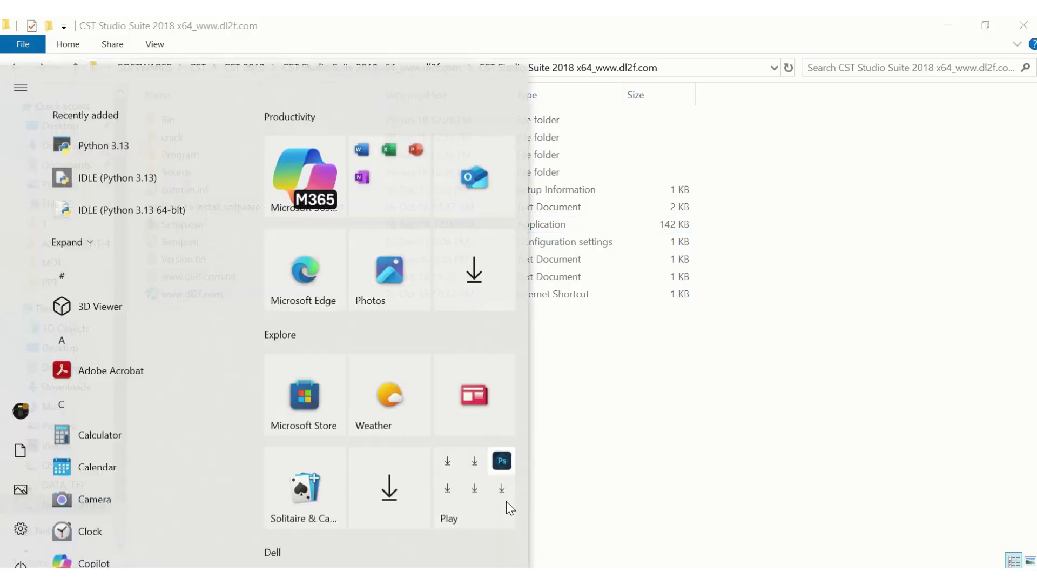
type("sett")
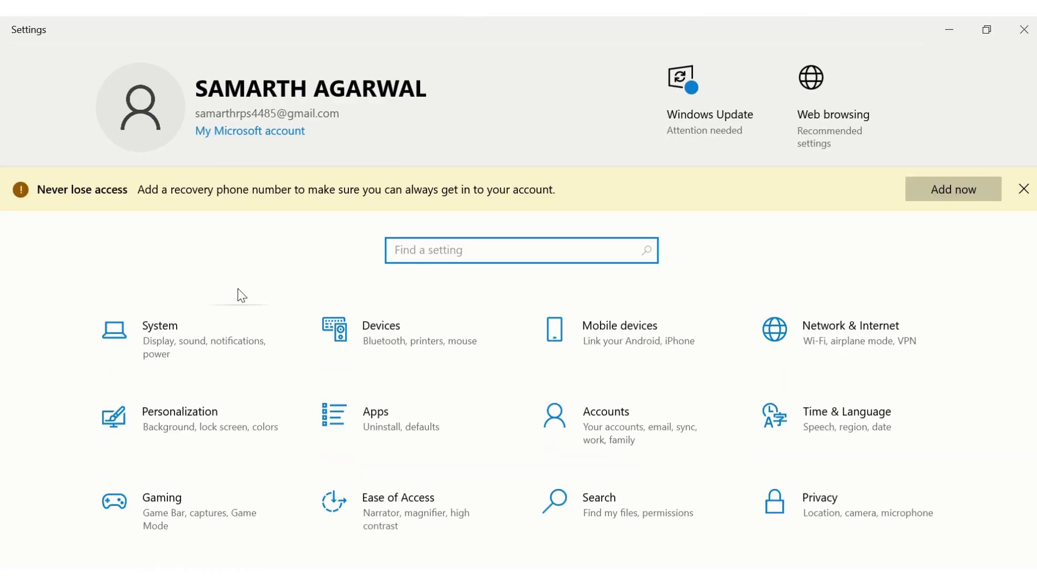
left_click(210, 348)
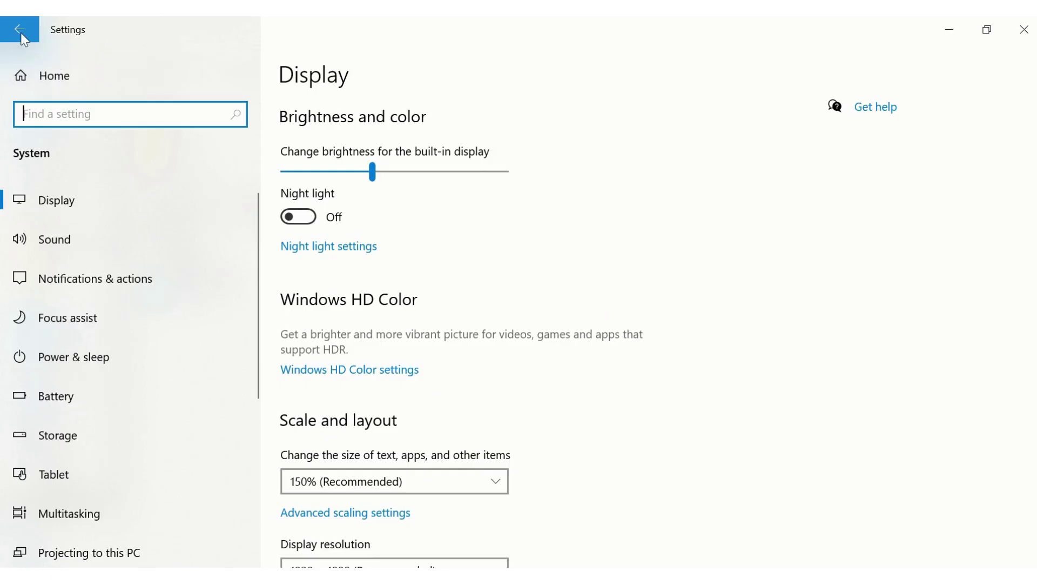
left_click(21, 32)
scroll(195, 504, "down", 2)
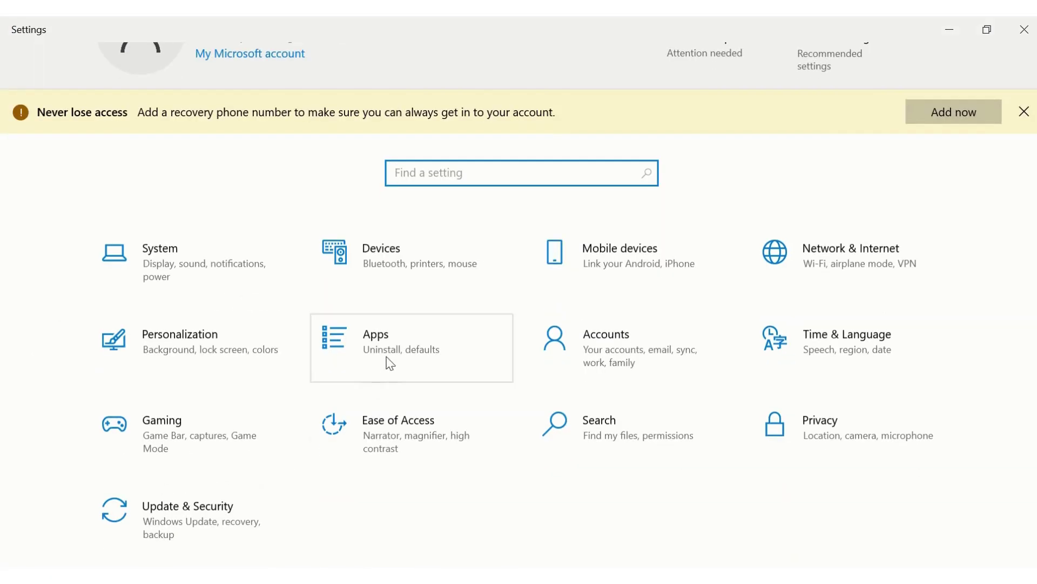
left_click(588, 342)
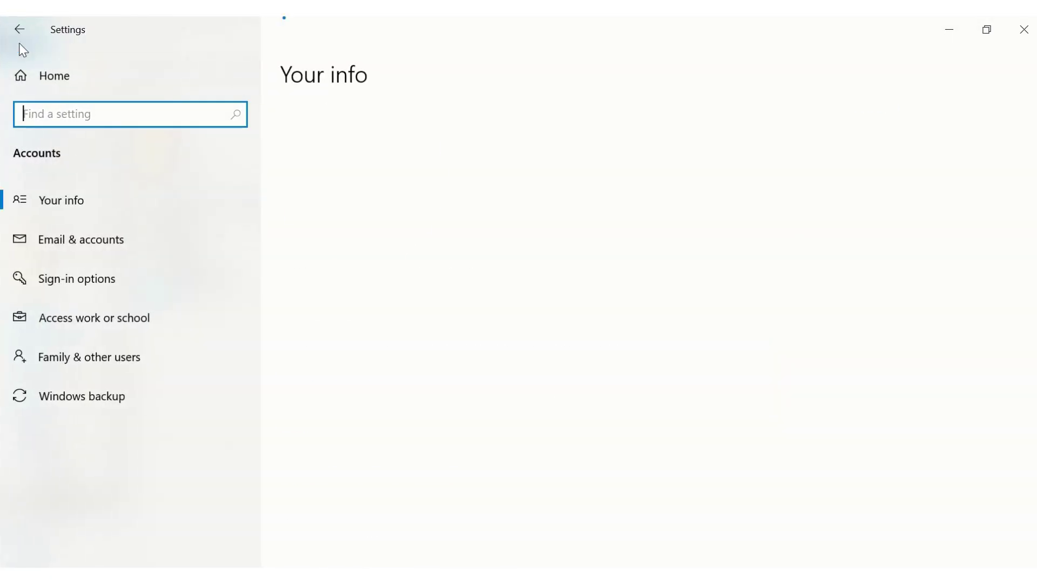
left_click(20, 41)
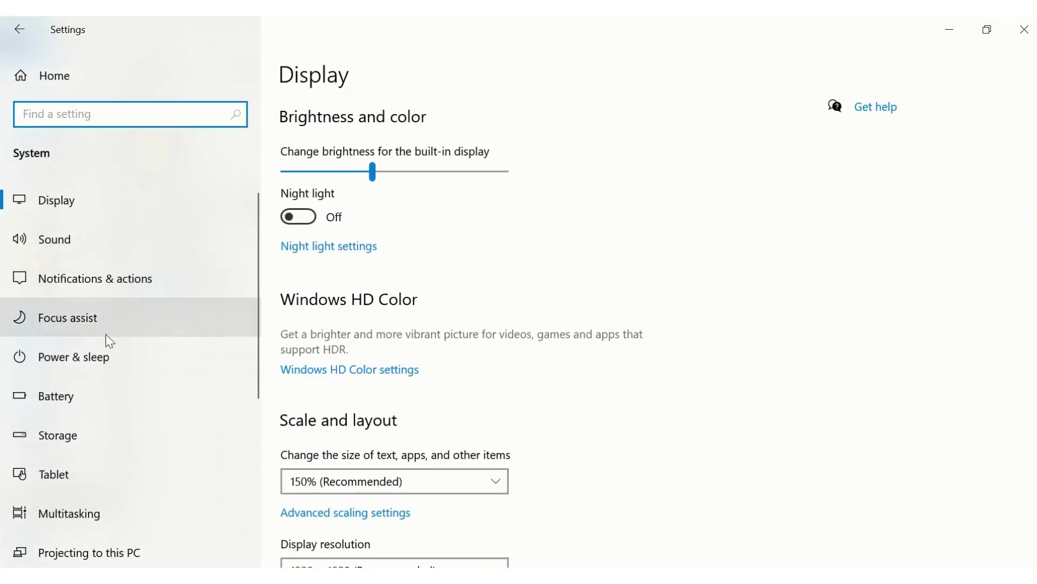
scroll(116, 347, "down", 5)
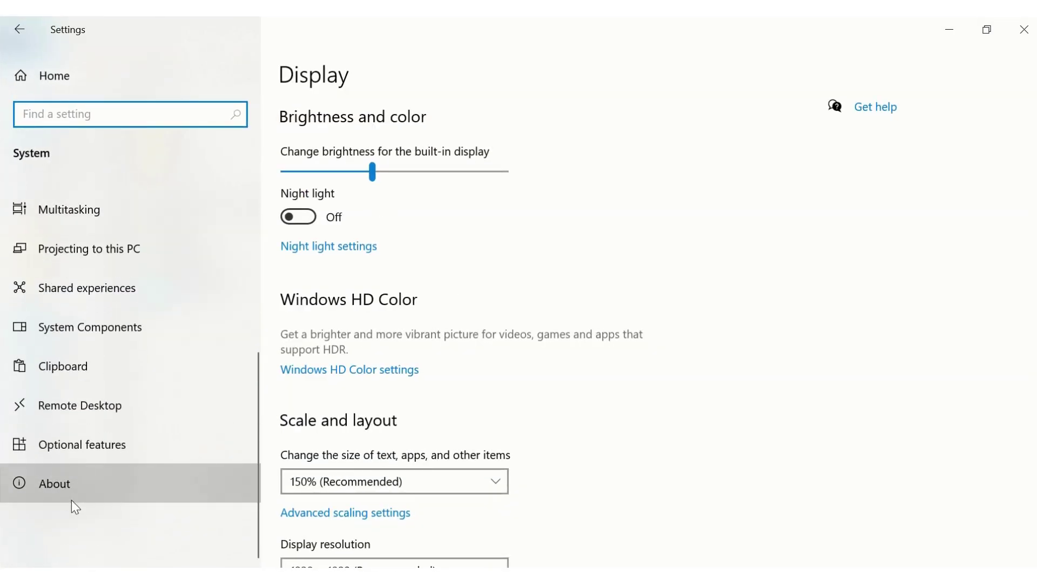
left_click(71, 501)
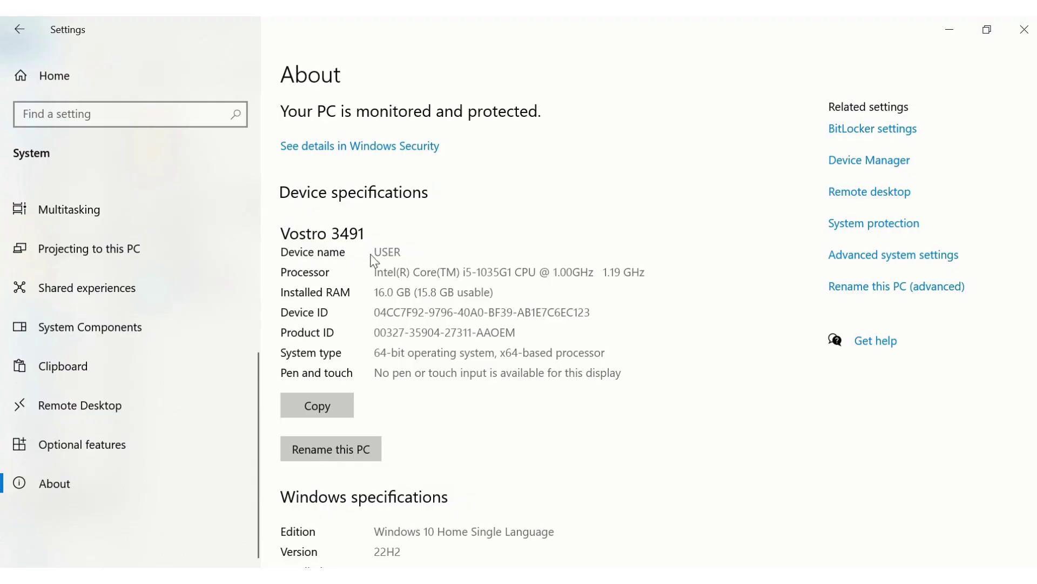
left_click_drag(400, 252, 372, 253)
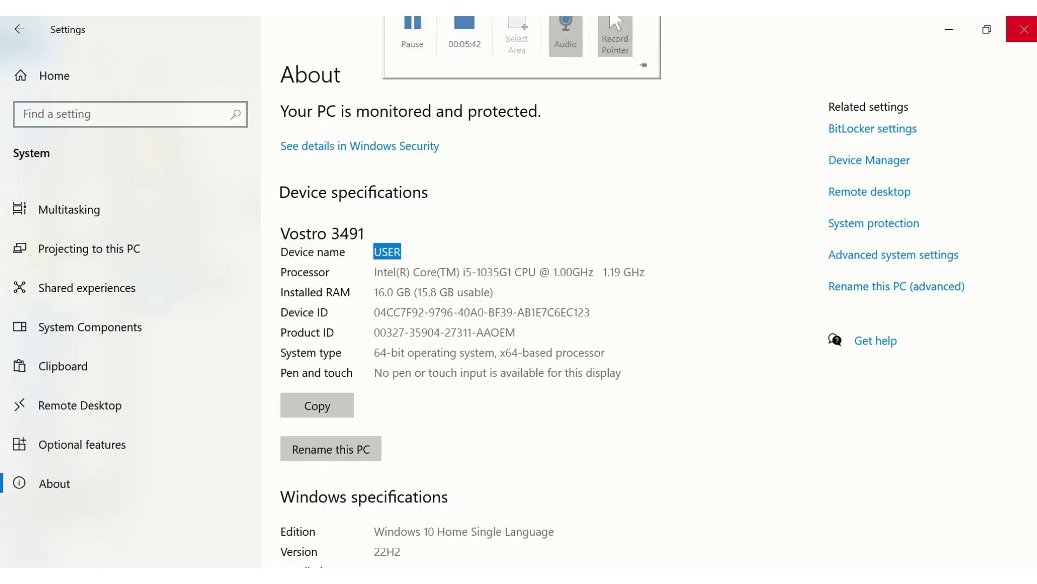
left_click(1025, 29)
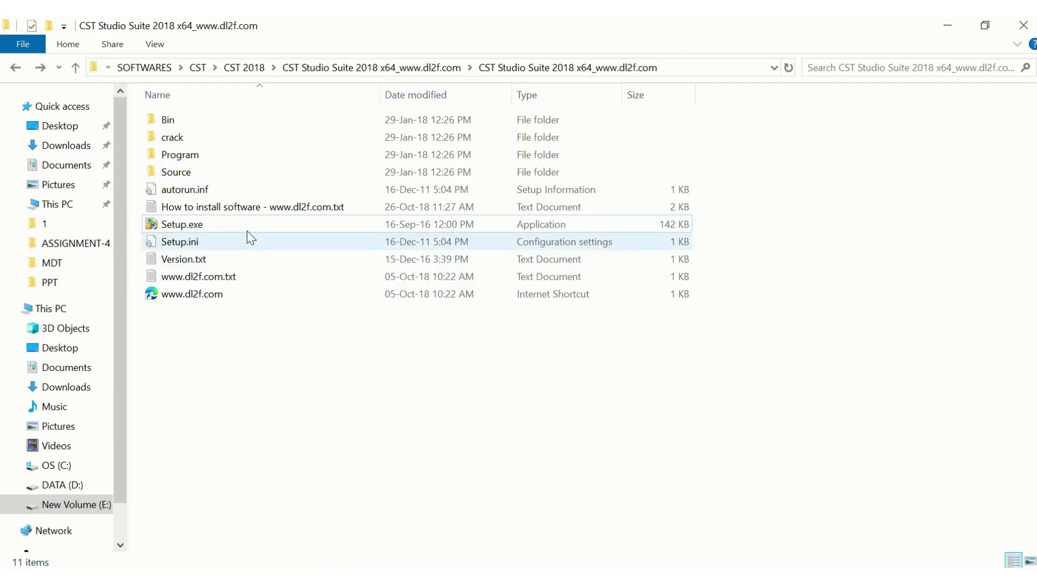
Select CST_patch.exe, license_cst.dat and readme.txt in the crack folder
left_click(215, 131)
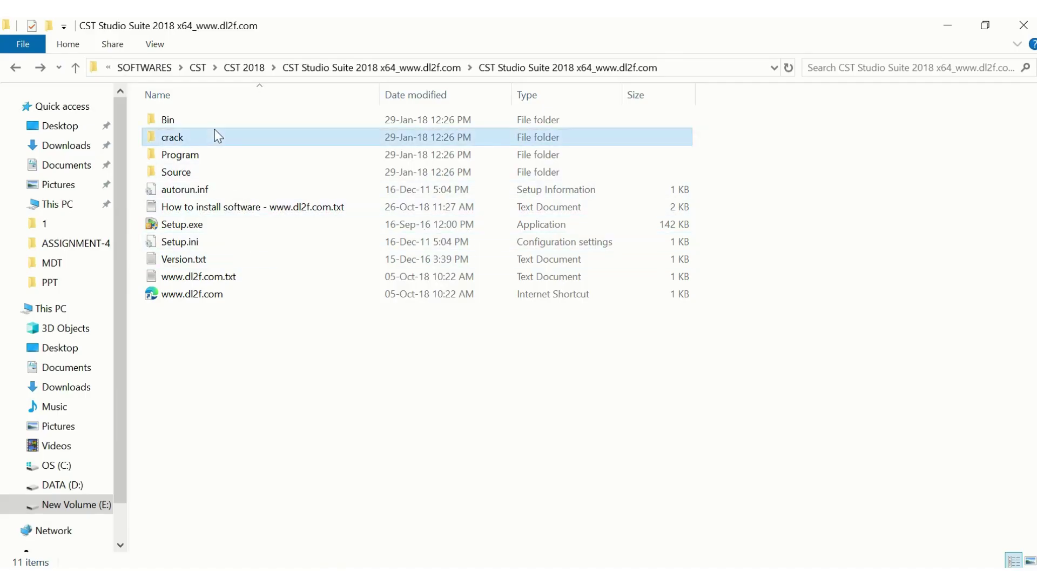
double_click(215, 137)
left_click_drag(216, 243, 181, 58)
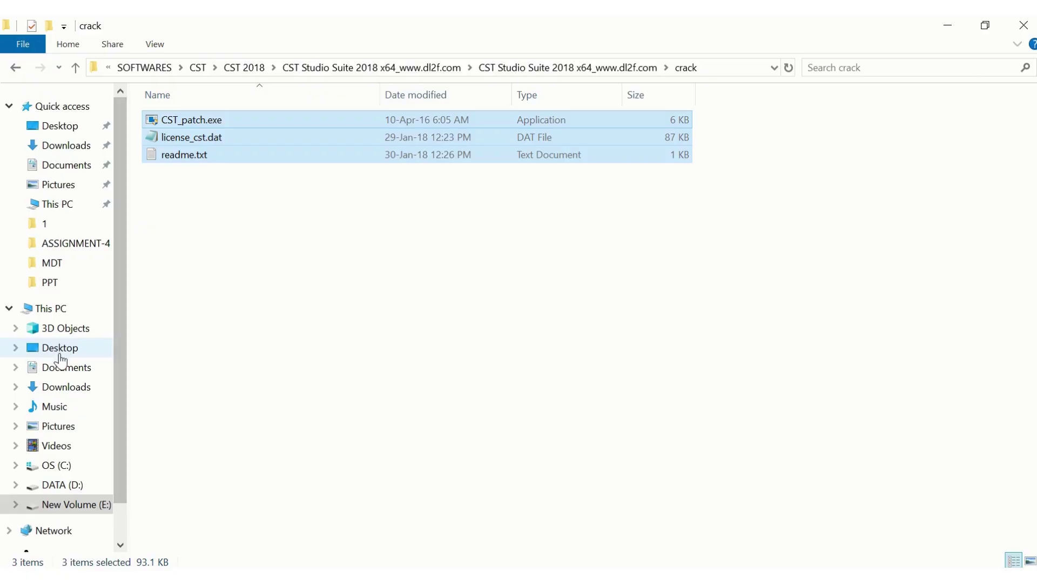
Paste them into C:\Program Files (x86)\CST STUDIO SUITE 2018 and run CST_patch.exe
left_click(59, 466)
double_click(232, 252)
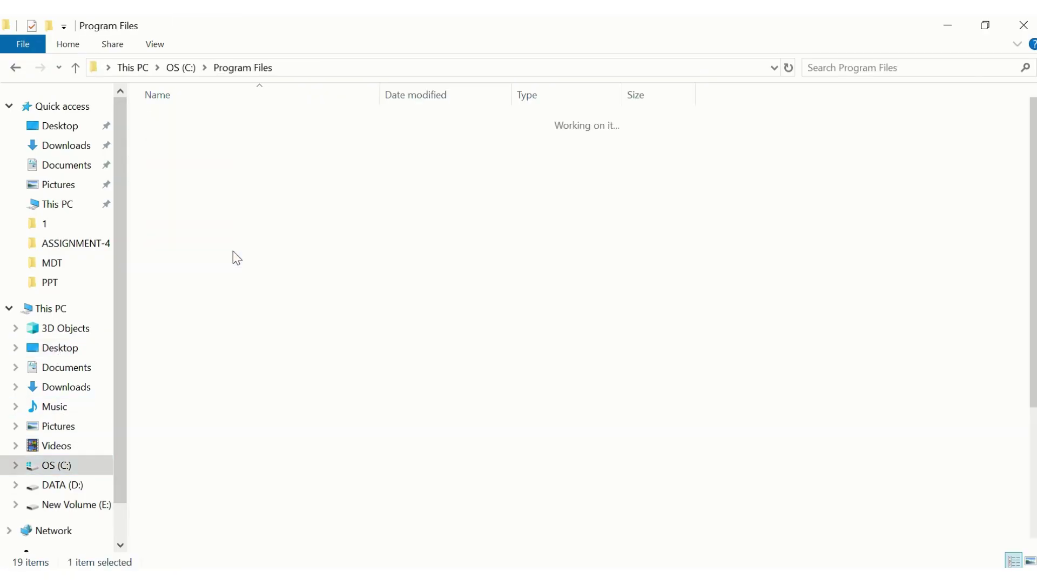
left_click(15, 67)
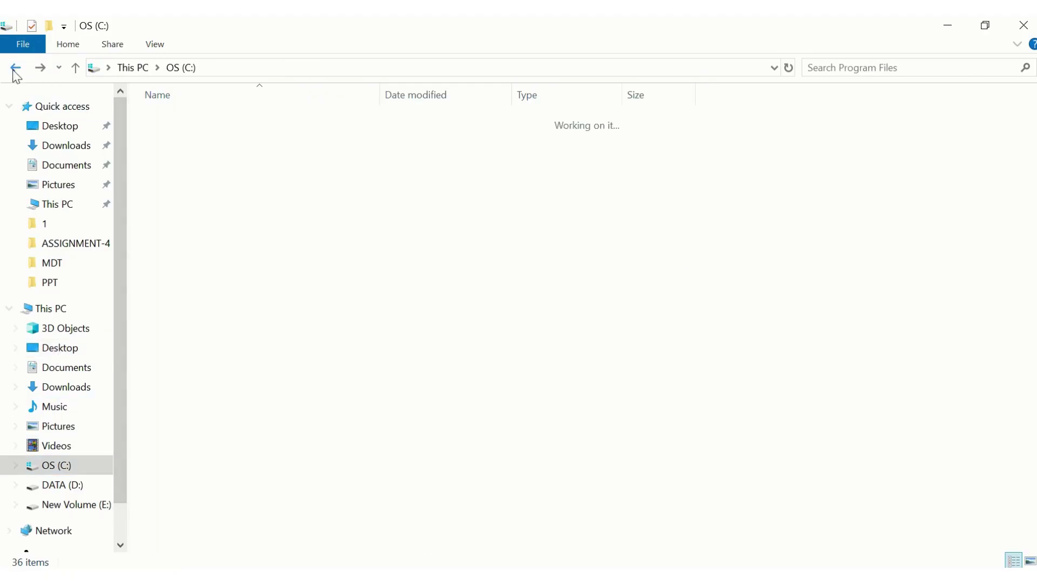
double_click(232, 276)
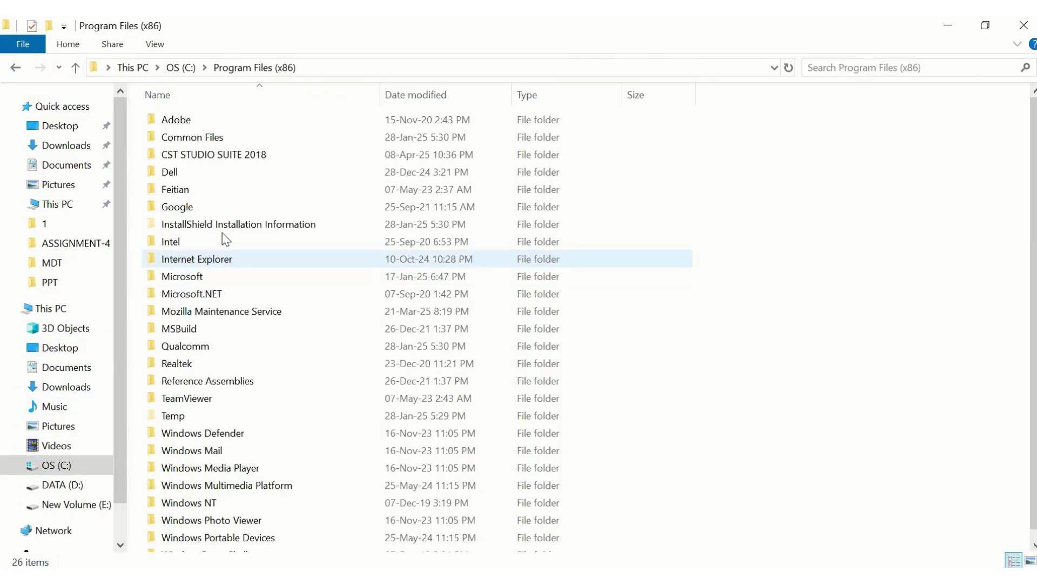
double_click(211, 155)
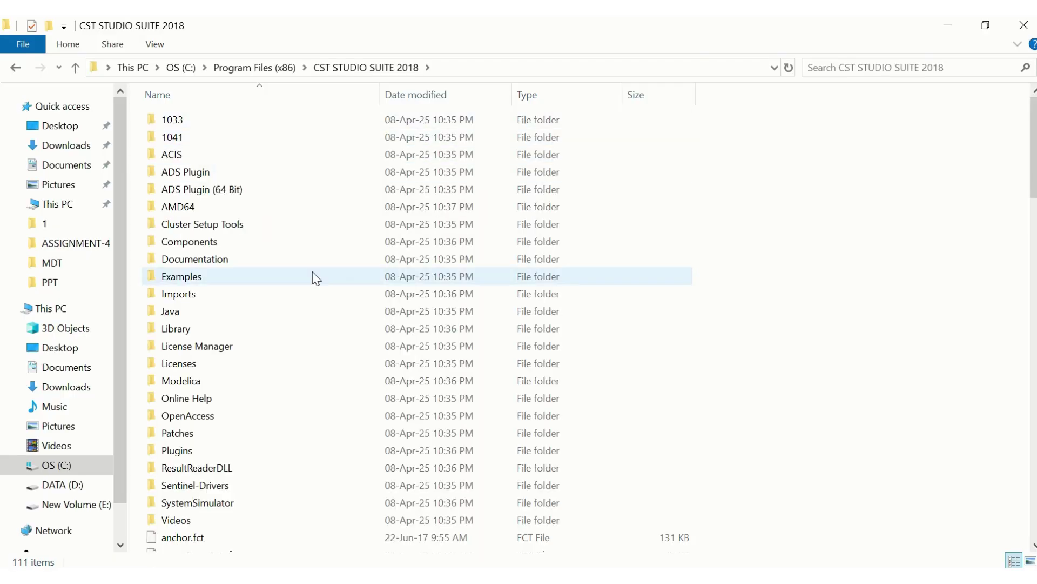
key("ctrl+v")
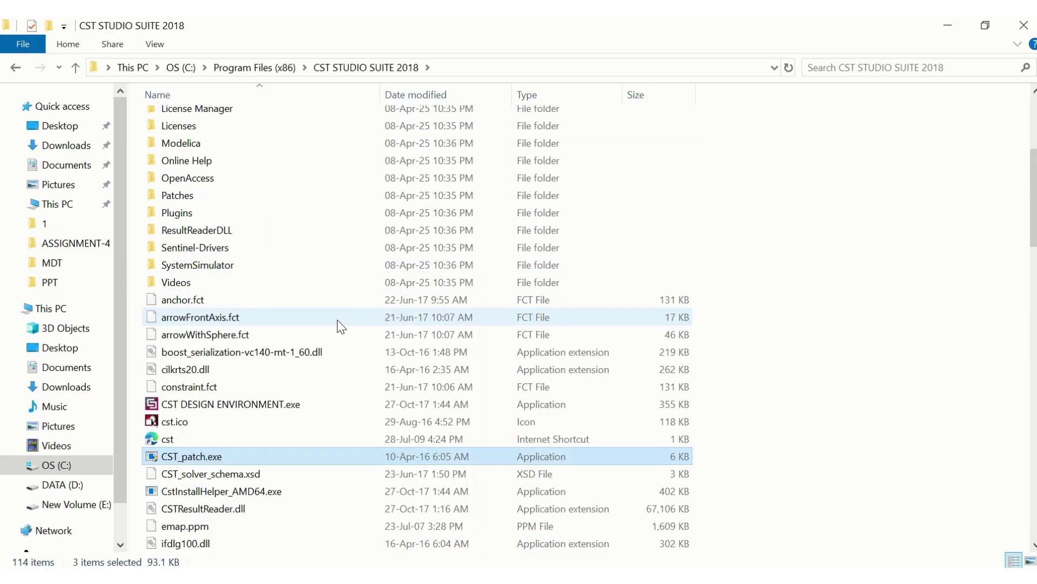
double_click(219, 460)
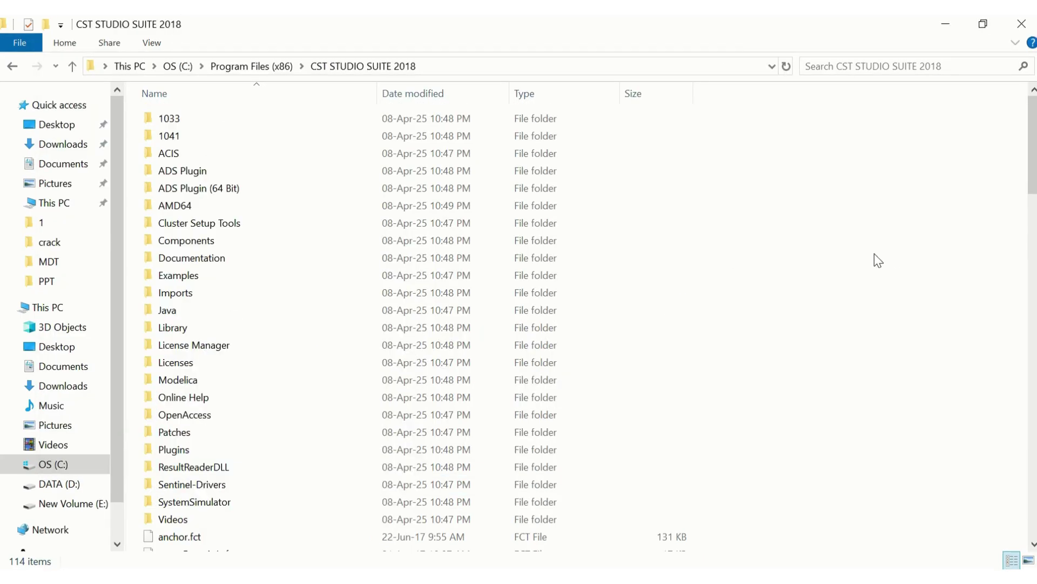
scroll(613, 292, "down", 14)
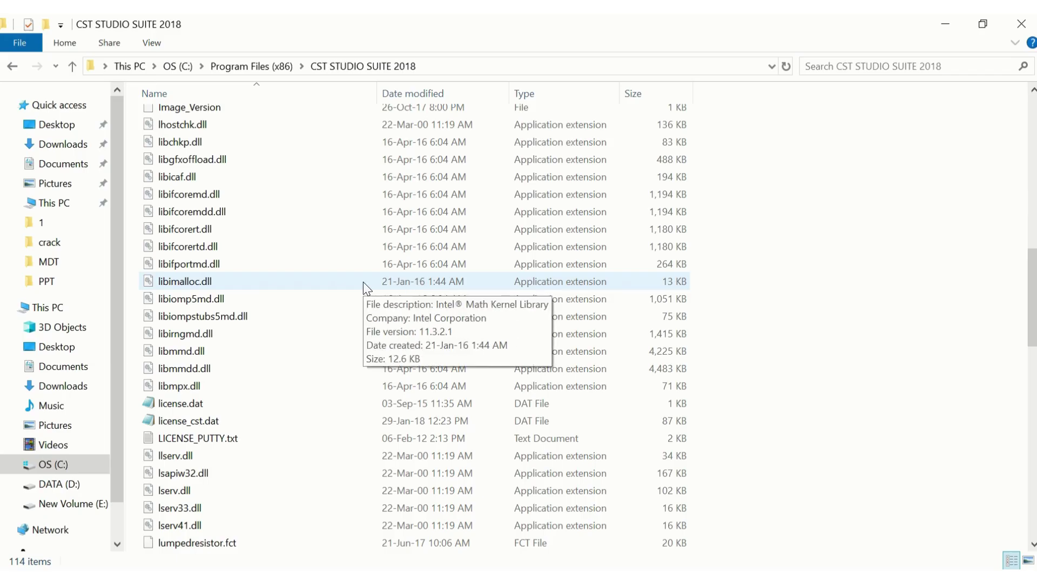
Select CST STUDIO SUITE.dbd, demo32.exe and gdiplus.dll in the download's Bin folder
left_click(12, 66)
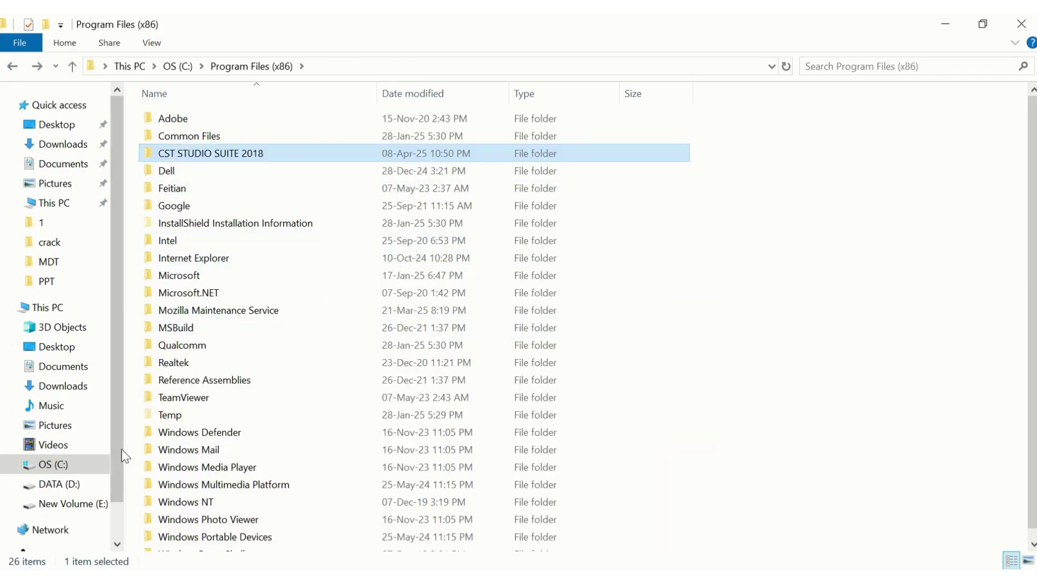
left_click(11, 66)
left_click(12, 66)
left_click(12, 66)
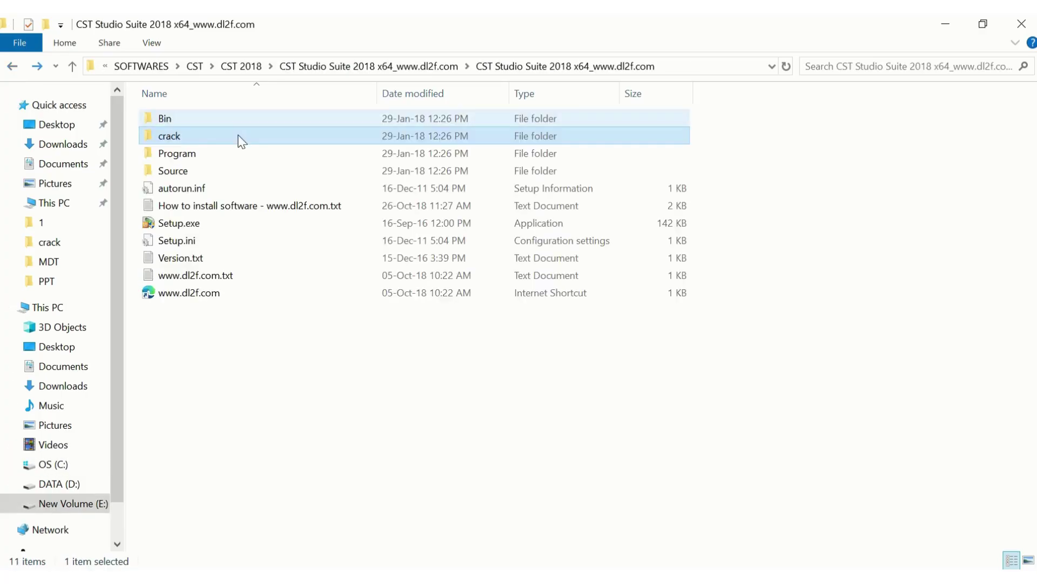
double_click(248, 116)
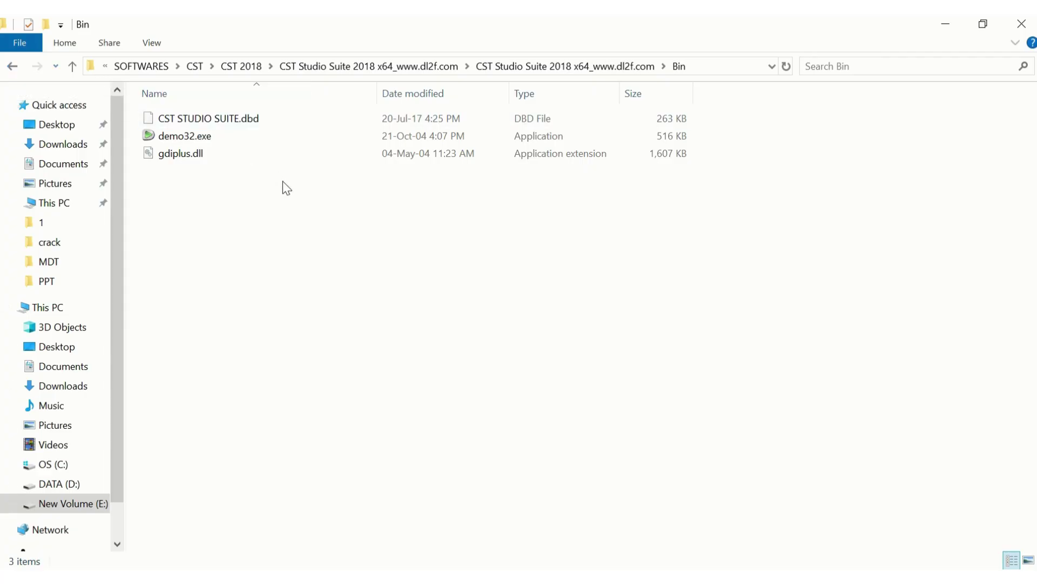
left_click(12, 66)
left_click(12, 66)
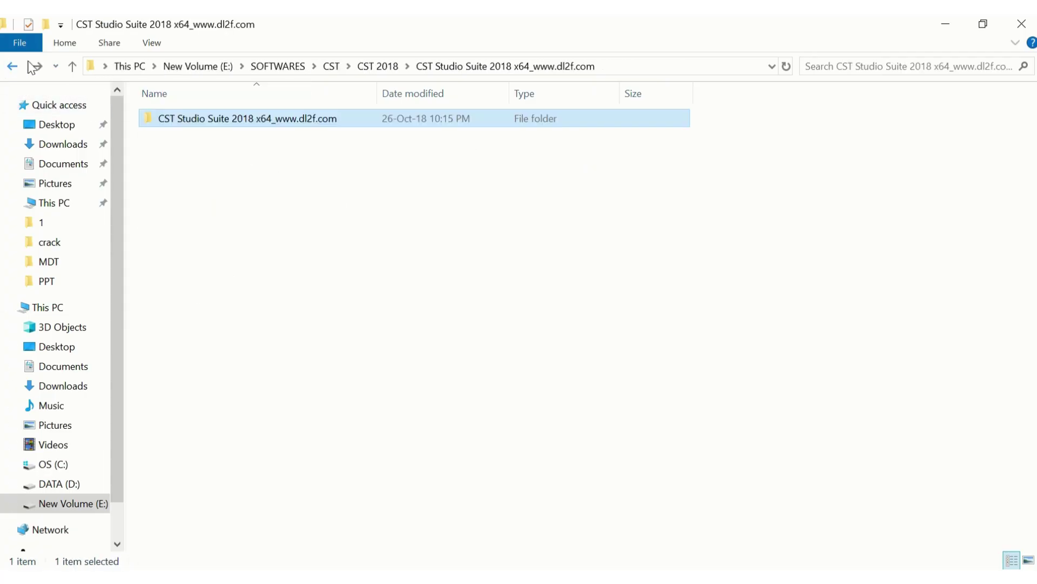
double_click(239, 116)
double_click(247, 122)
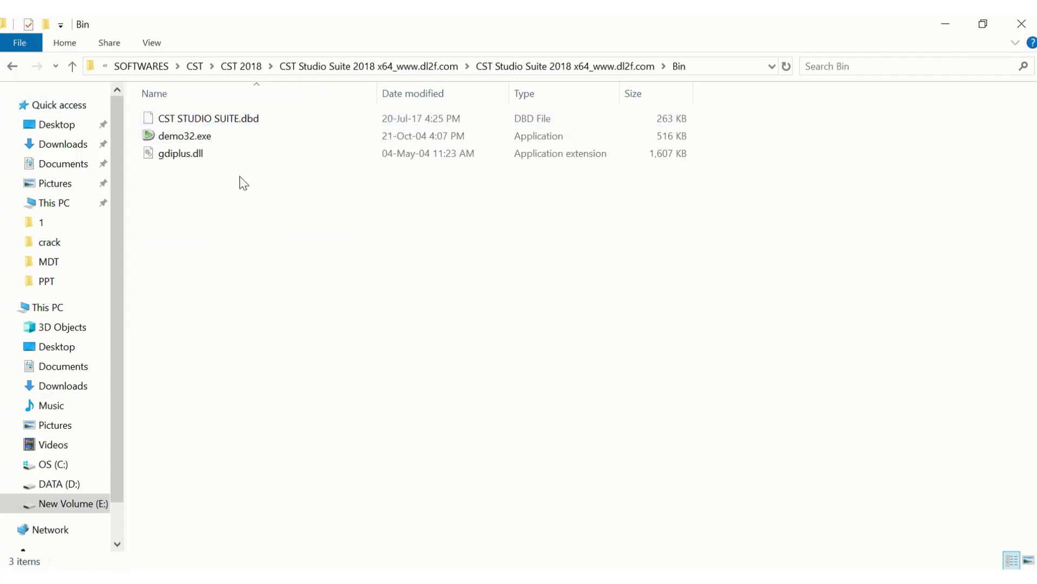
left_click_drag(237, 202, 211, 33)
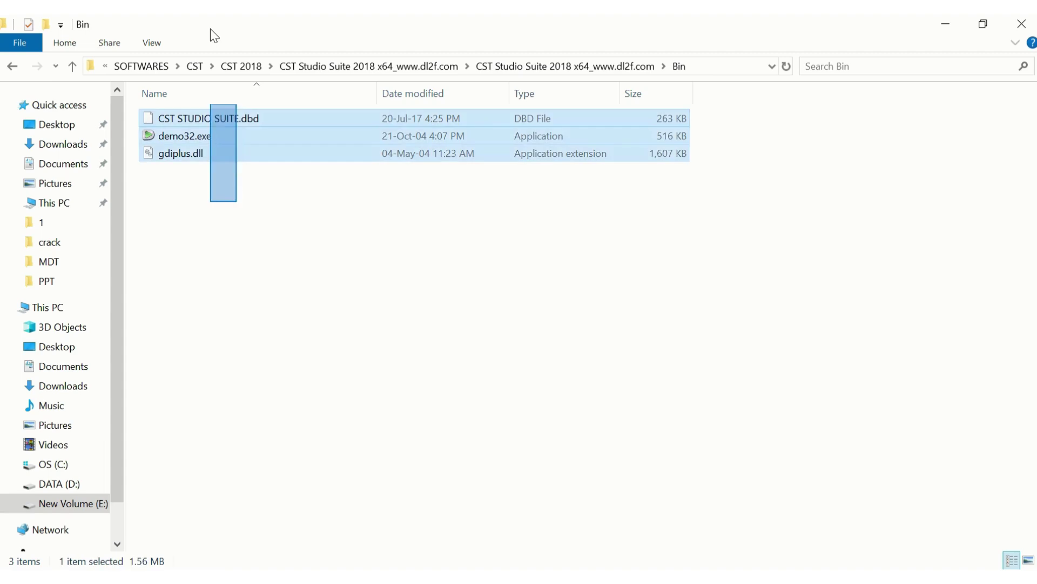
Paste the three files into C:\Program Files (x86)\CST STUDIO SUITE 2018
left_click(12, 66)
left_click(53, 464)
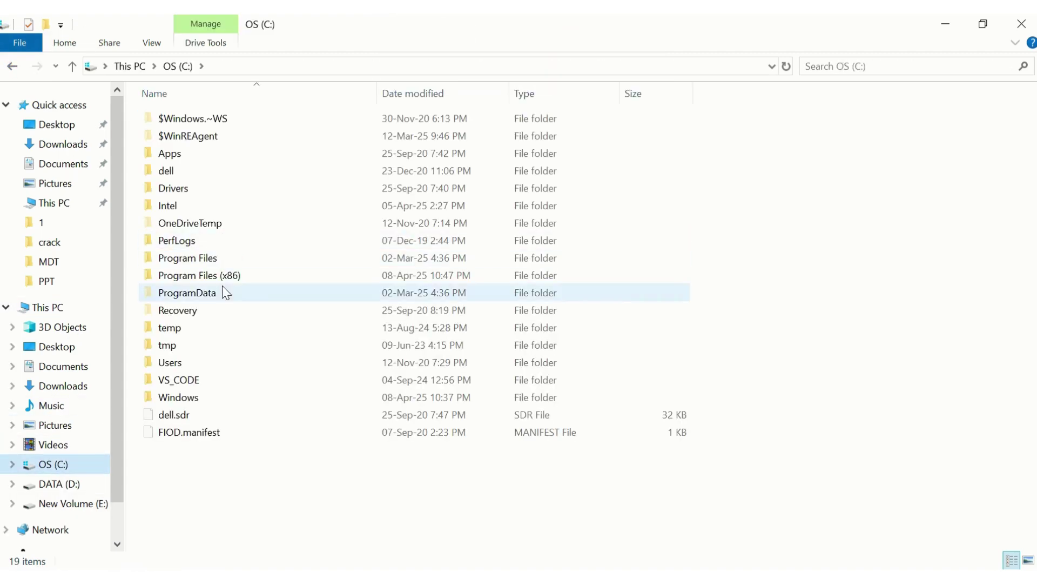
double_click(229, 277)
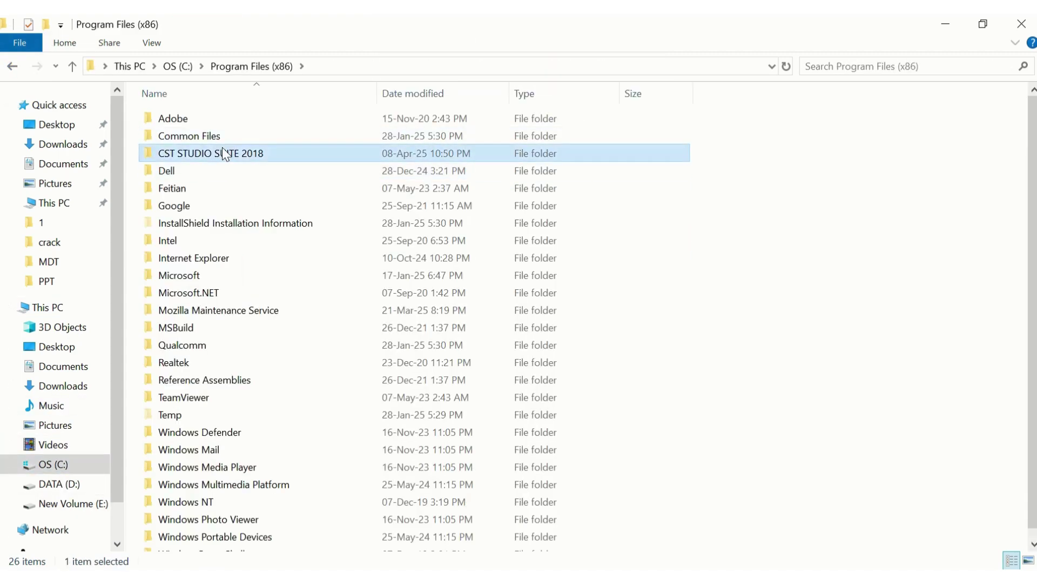
double_click(225, 154)
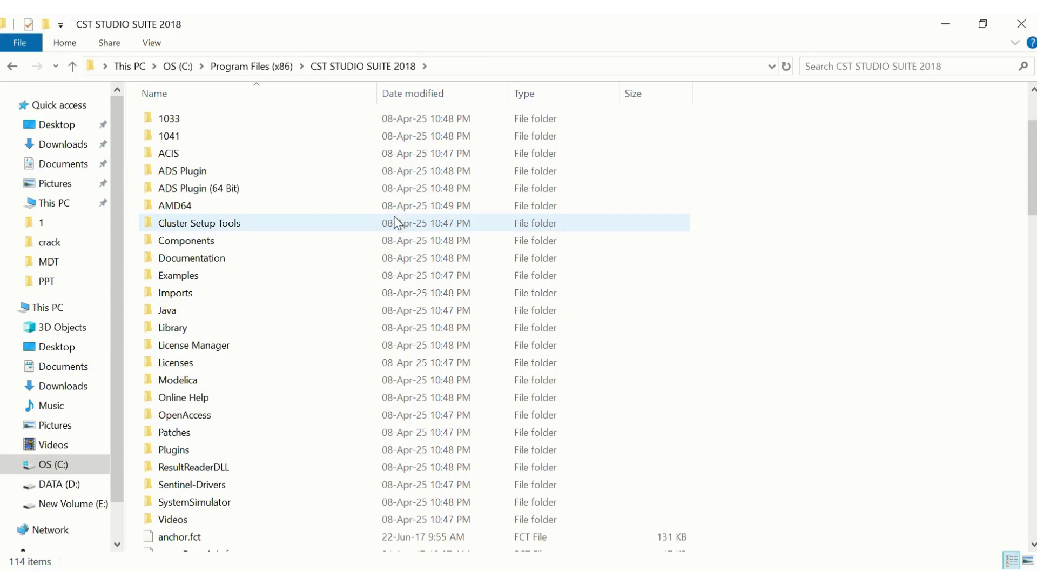
key("ctrl+v")
scroll(496, 391, "down", 8)
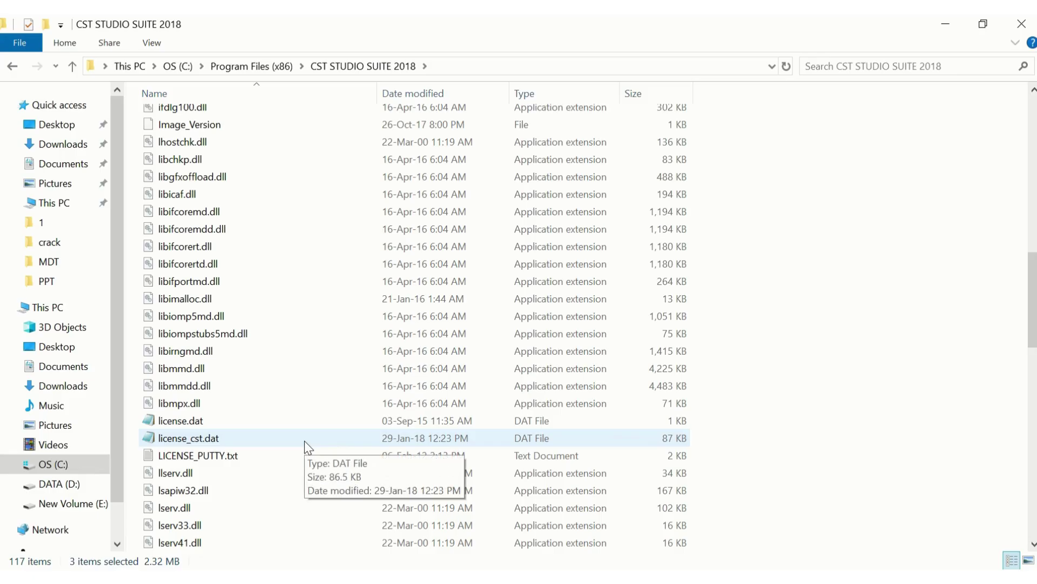
Open license_cst.dat and replace the server name Otrazhenie with USER
double_click(303, 440)
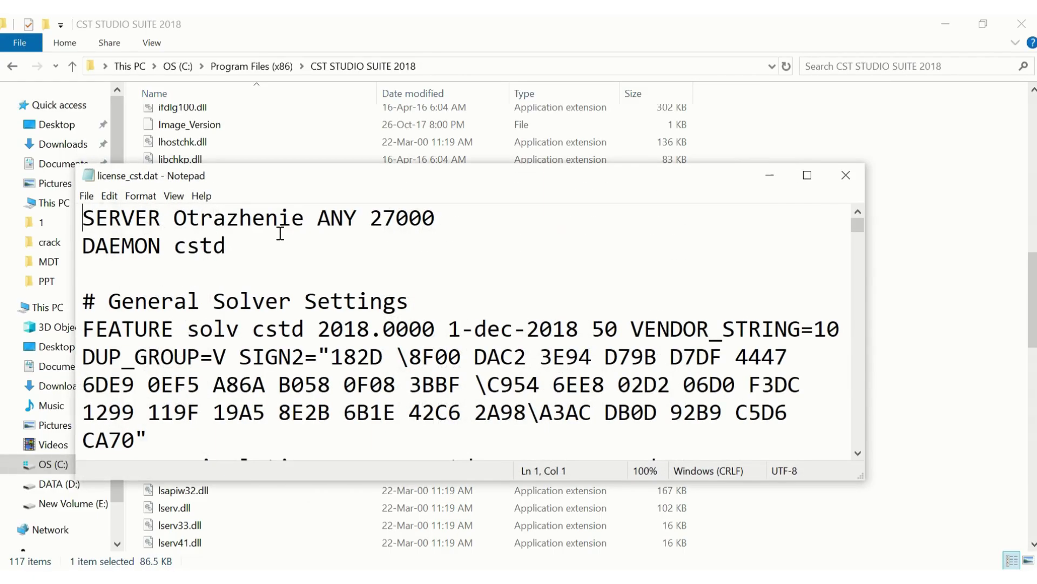
left_click_drag(307, 214, 173, 217)
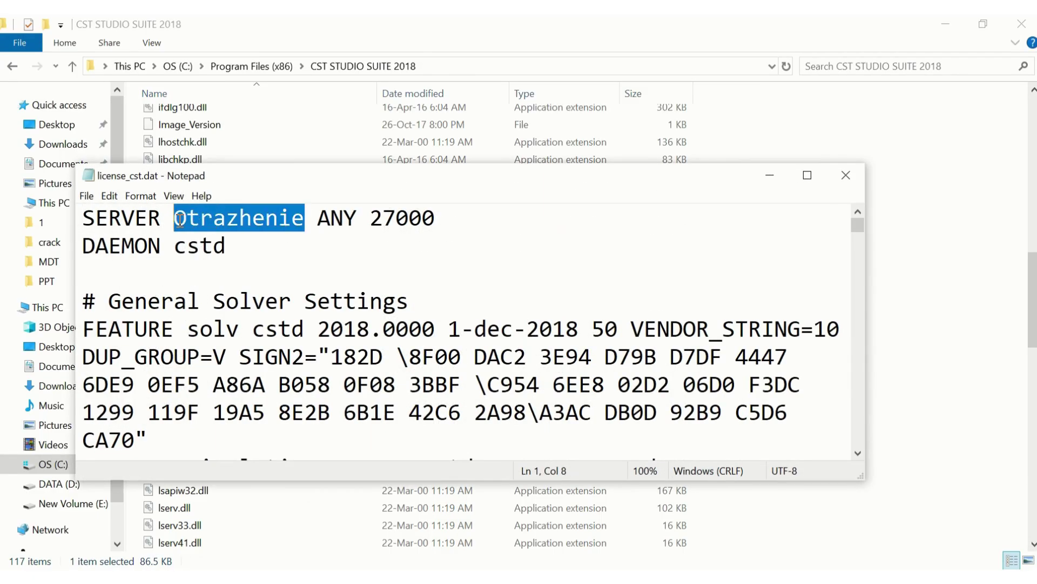
type("USER")
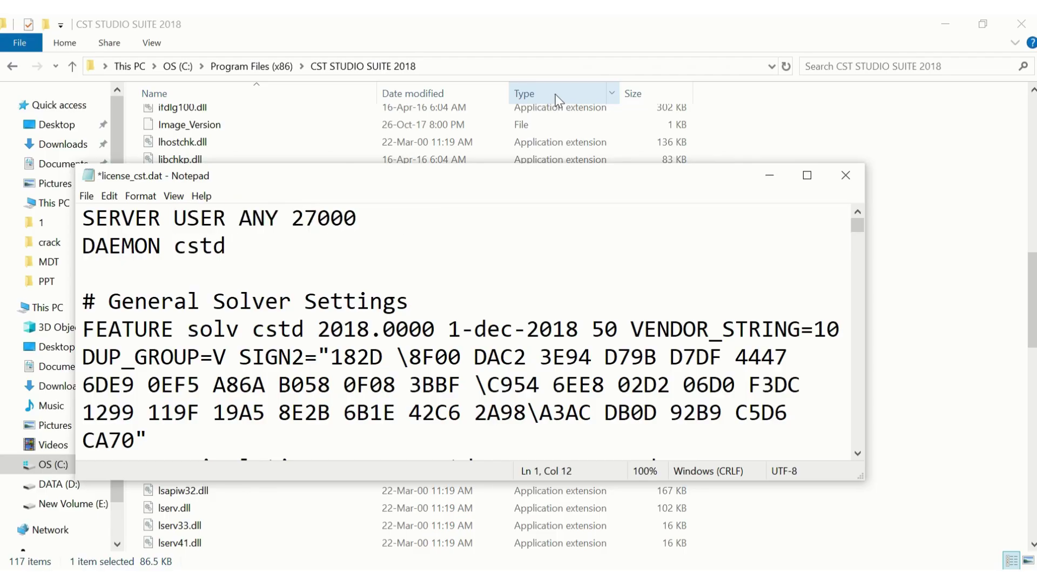
Replace every 2018 date with 2026 and save the license file
key("ctrl+f")
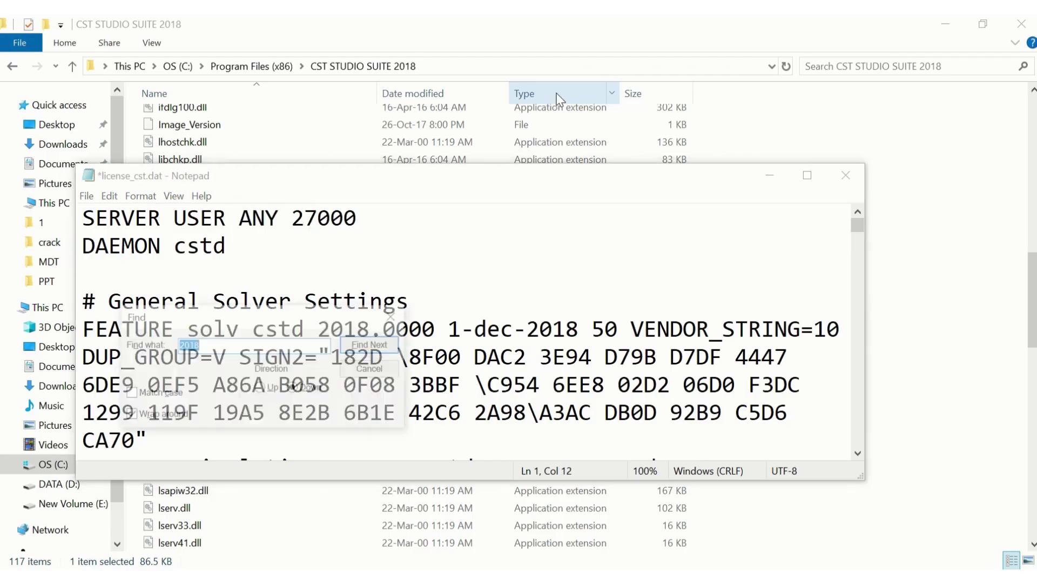
key("ctrl+h")
type("2")
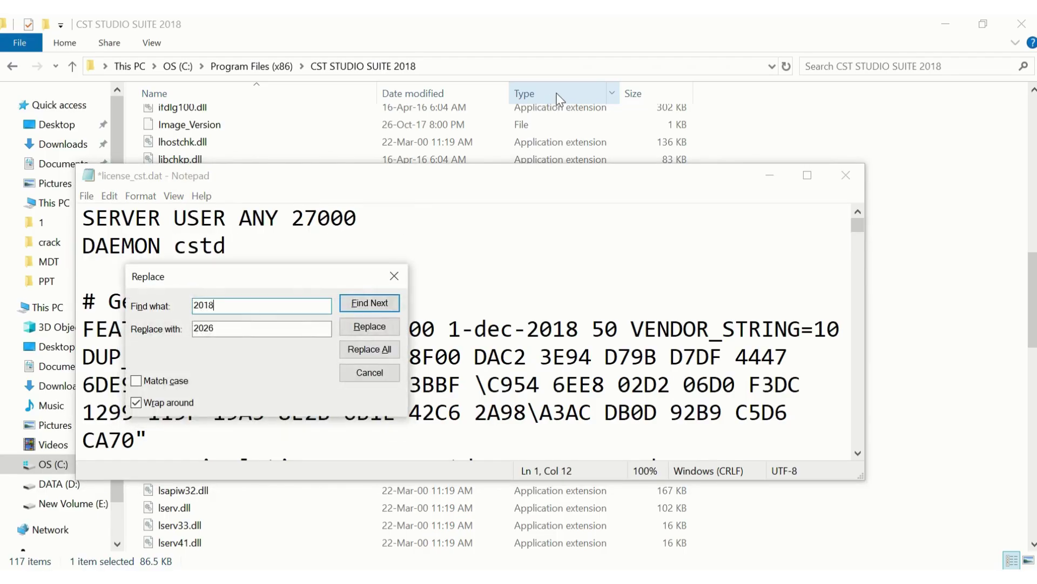
type("018")
key("Tab")
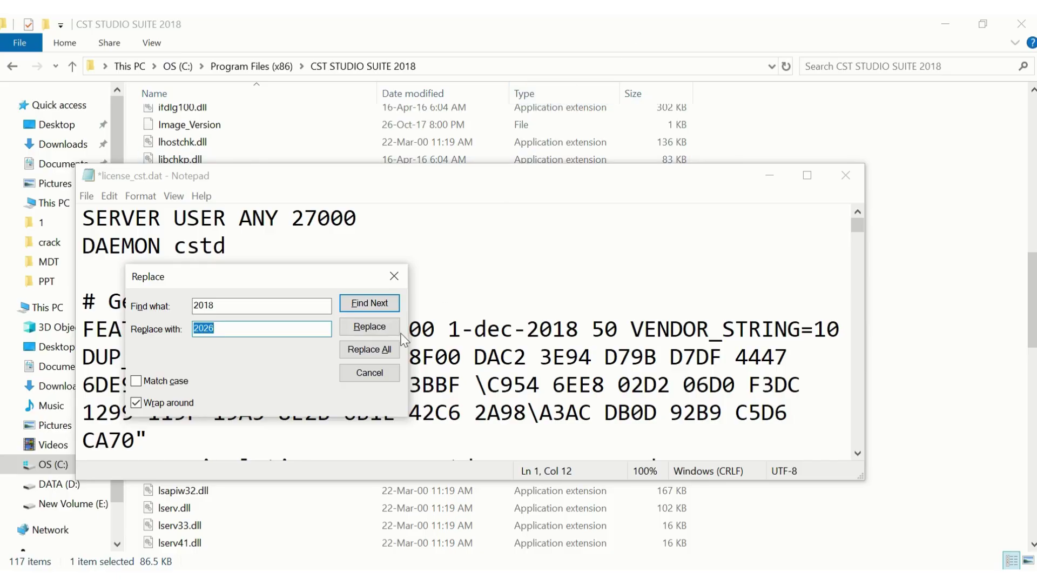
left_click(369, 349)
left_click(394, 276)
key("ctrl+s")
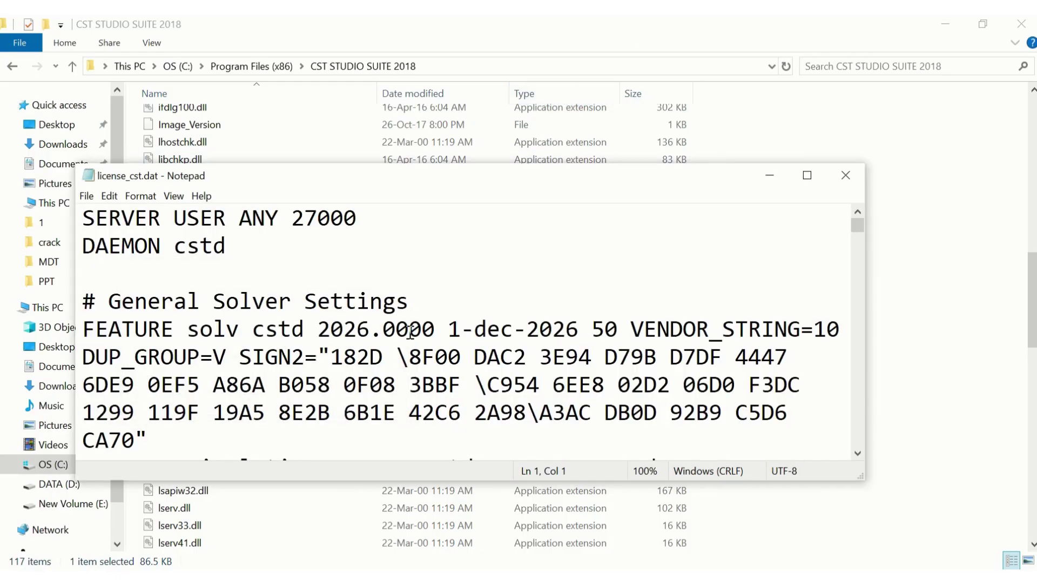
Check the server name USER in the saved file, then close Notepad
left_click(410, 331)
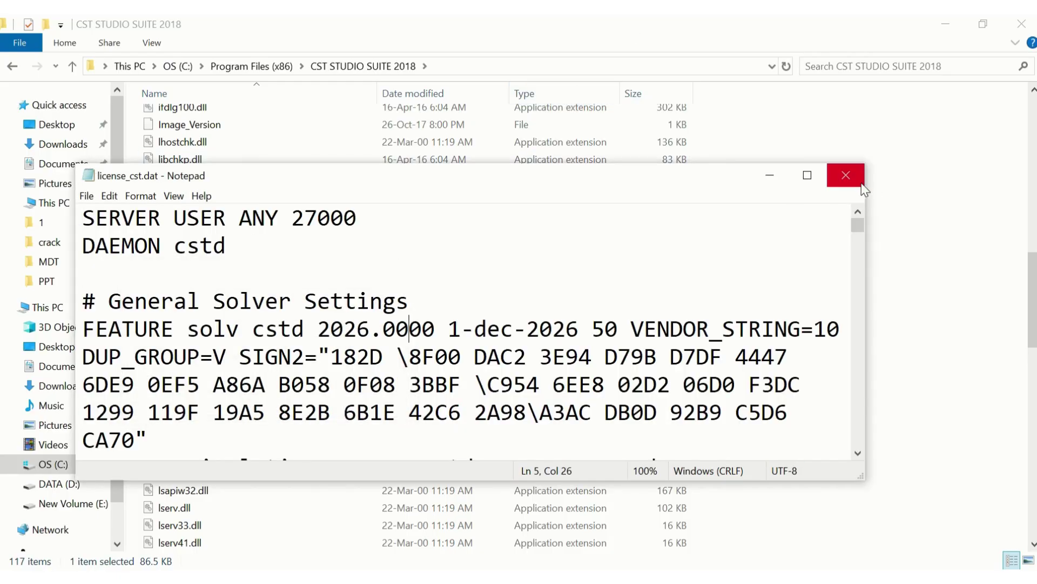
left_click_drag(226, 219, 174, 217)
left_click(201, 243)
left_click(234, 273)
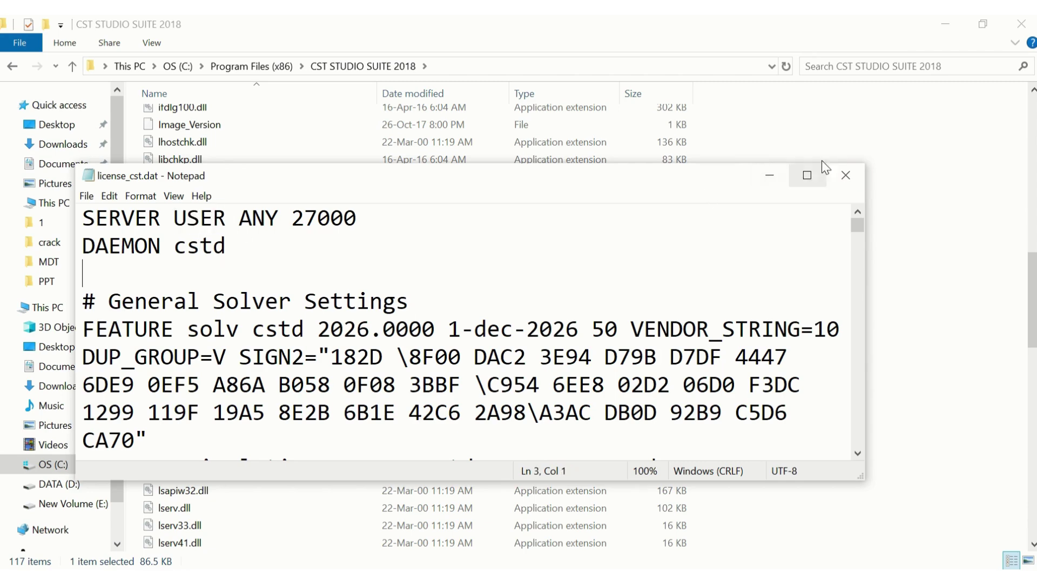
left_click(846, 175)
scroll(783, 250, "up", 10)
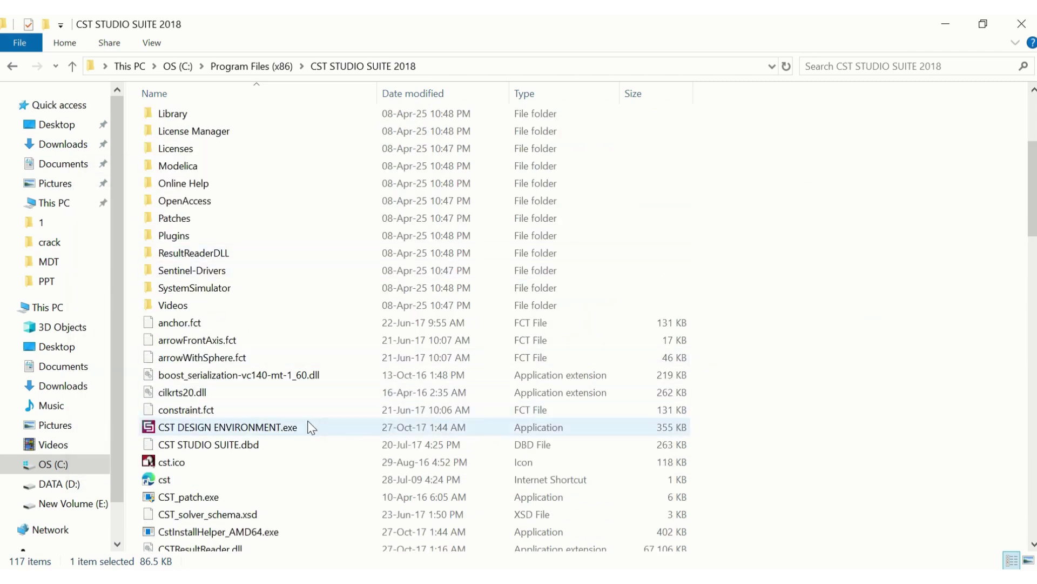
Launch CST DESIGN ENVIRONMENT.exe and import license_cst.dat from the install folder as its license
double_click(311, 427)
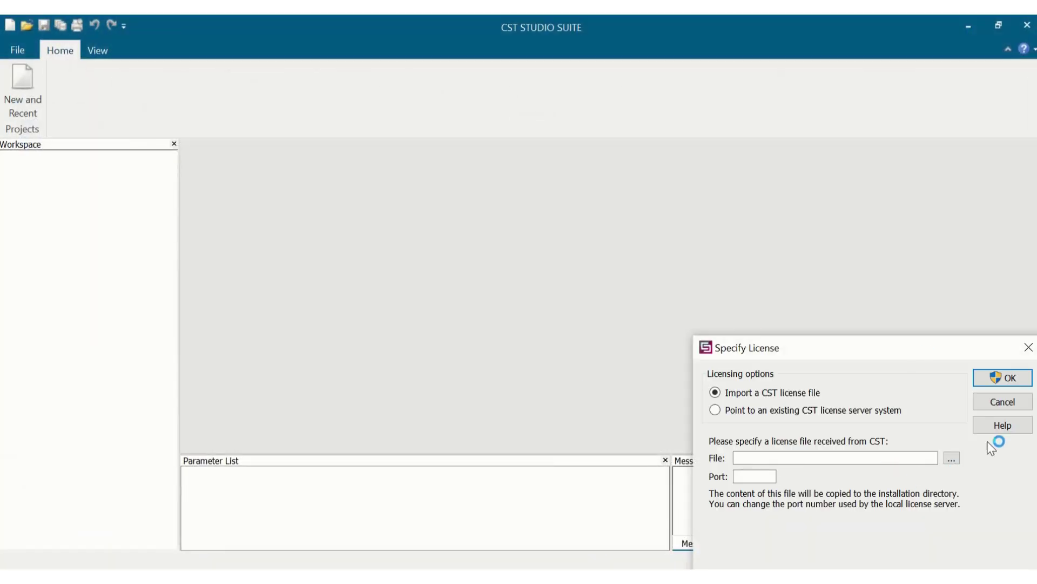
left_click(952, 462)
scroll(741, 320, "down", 5)
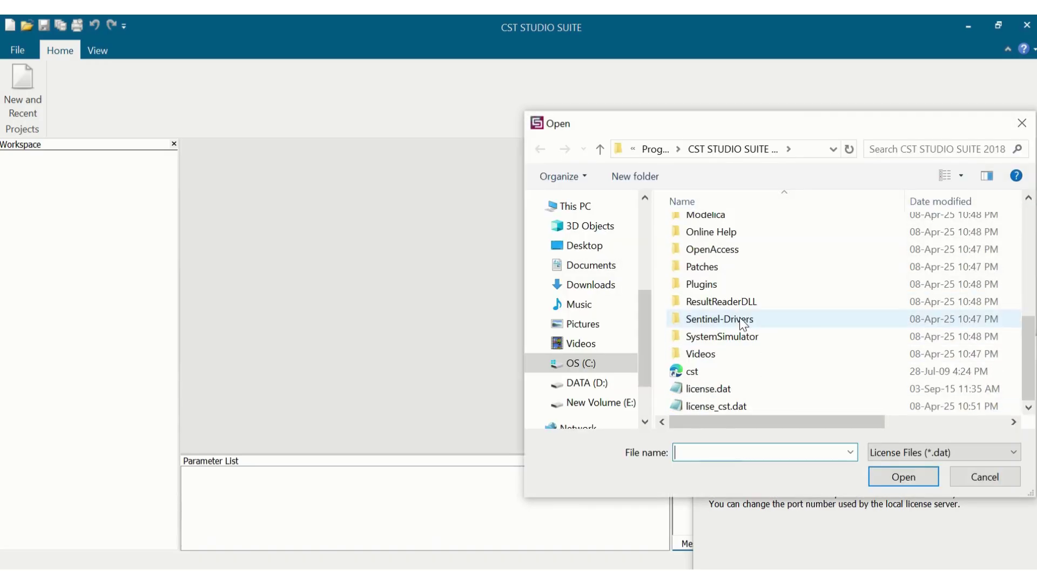
left_click(732, 404)
left_click(894, 479)
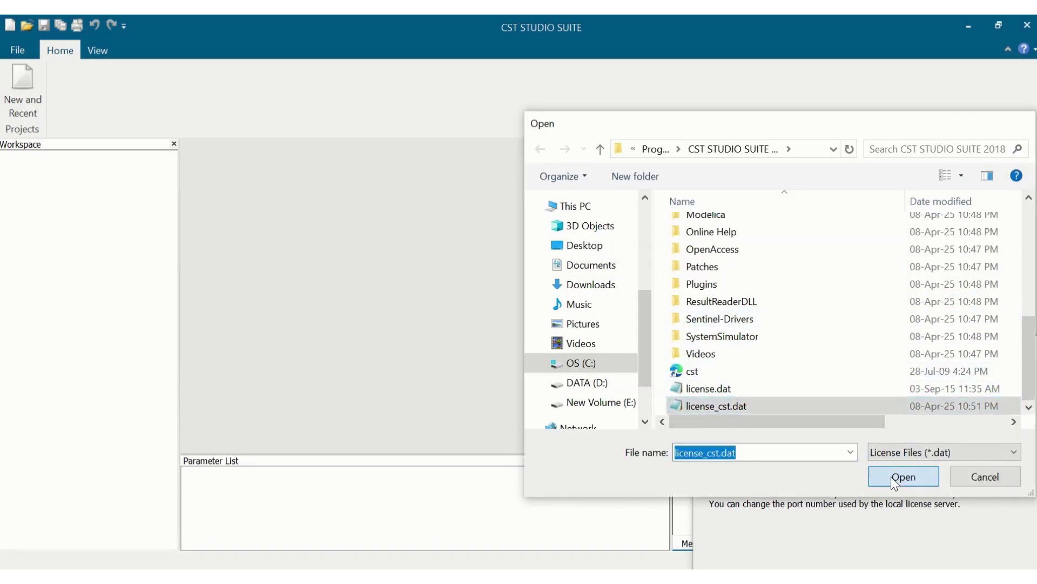